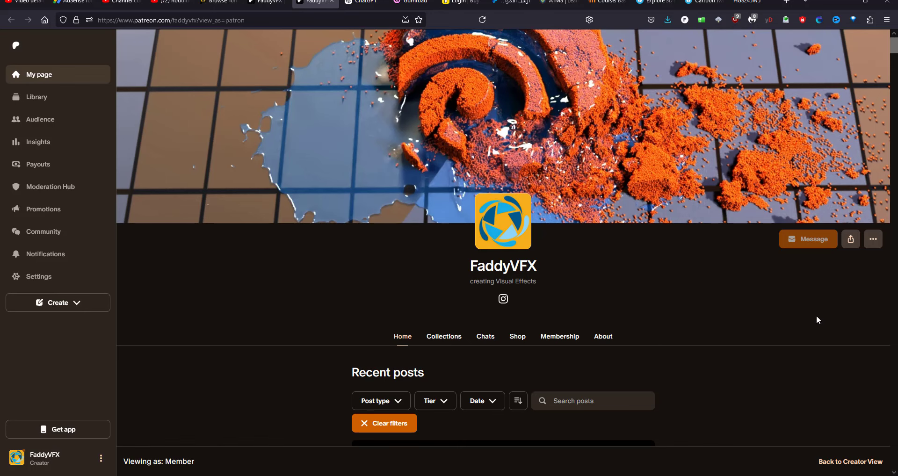
Step: Look through the recent Houdini posts on the FaddyVFX Patreon page, including the Vellum, MPM solver, car rig and jellyfish posts
scroll(816, 317, down, 1)
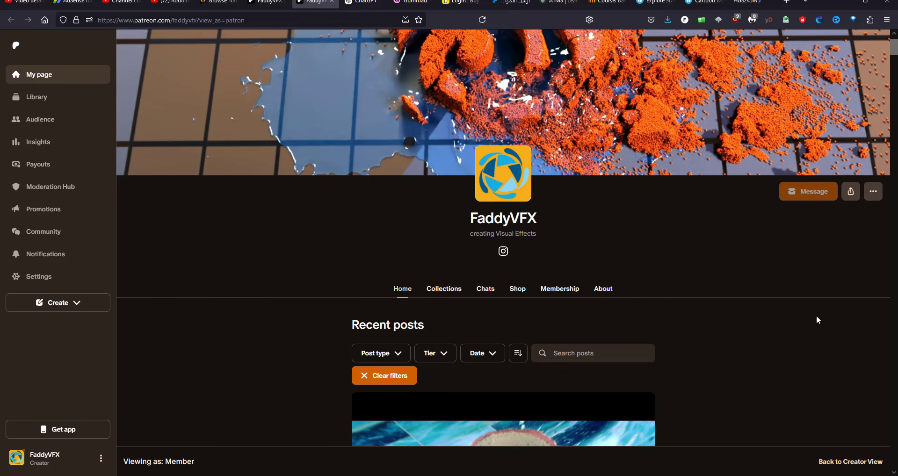
scroll(815, 316, down, 1)
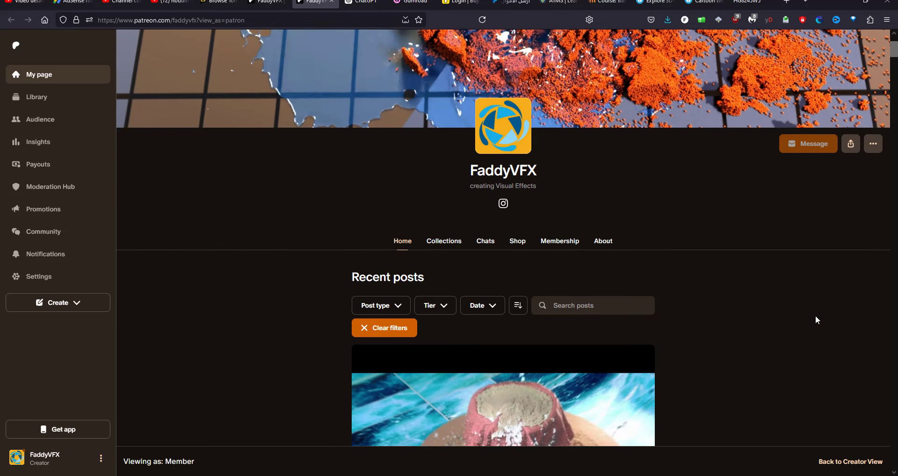
scroll(814, 320, down, 1)
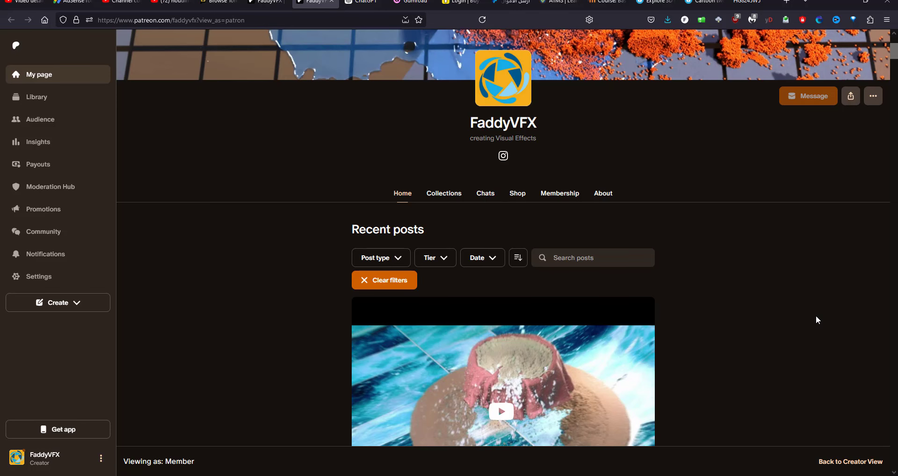
scroll(816, 319, down, 1)
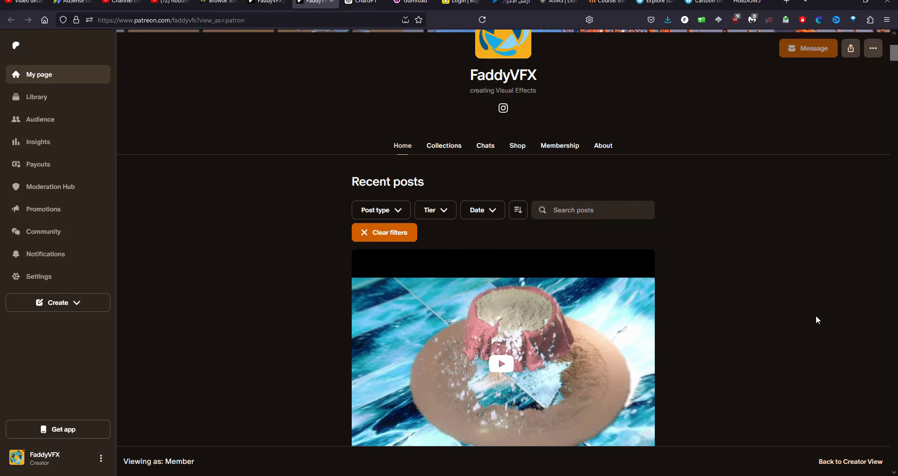
scroll(817, 320, down, 6)
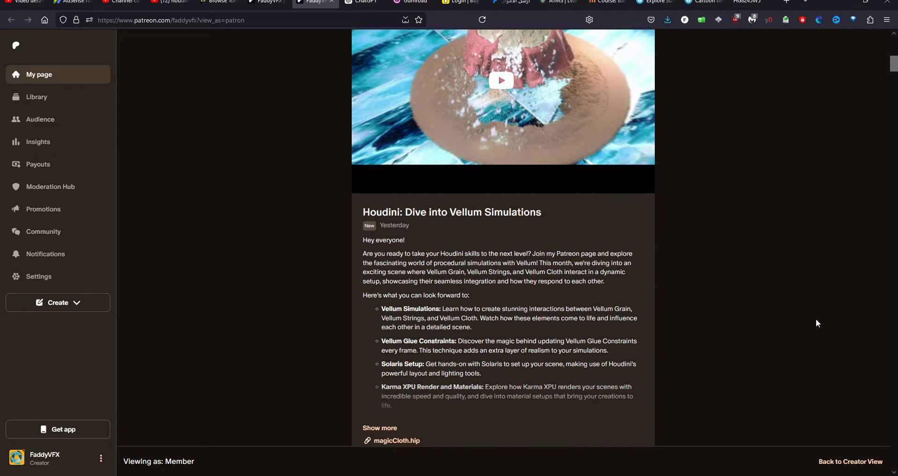
scroll(816, 323, down, 7)
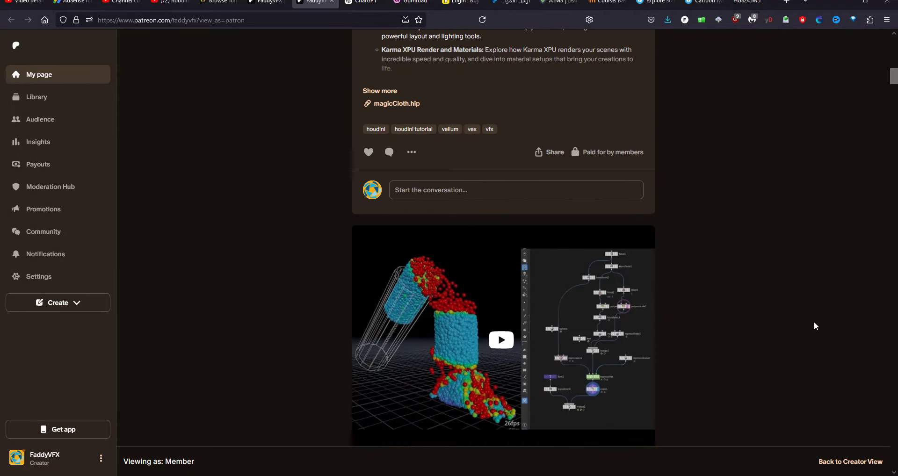
scroll(814, 323, down, 6)
scroll(814, 322, down, 5)
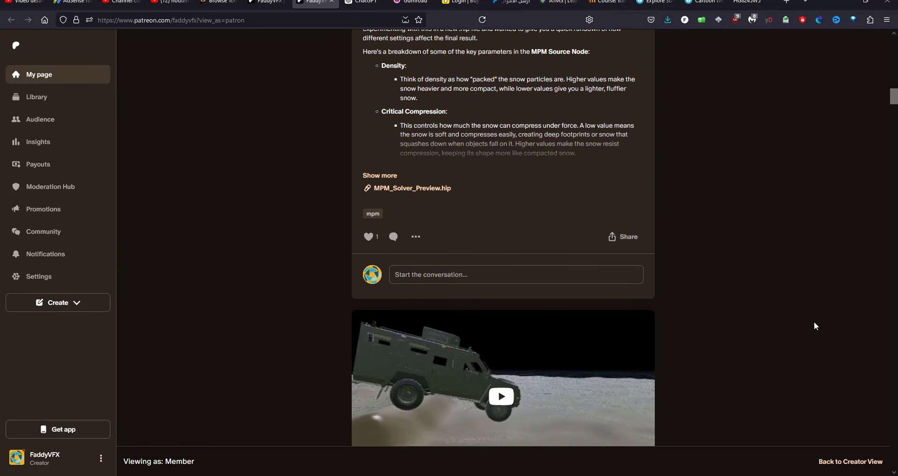
scroll(814, 323, down, 5)
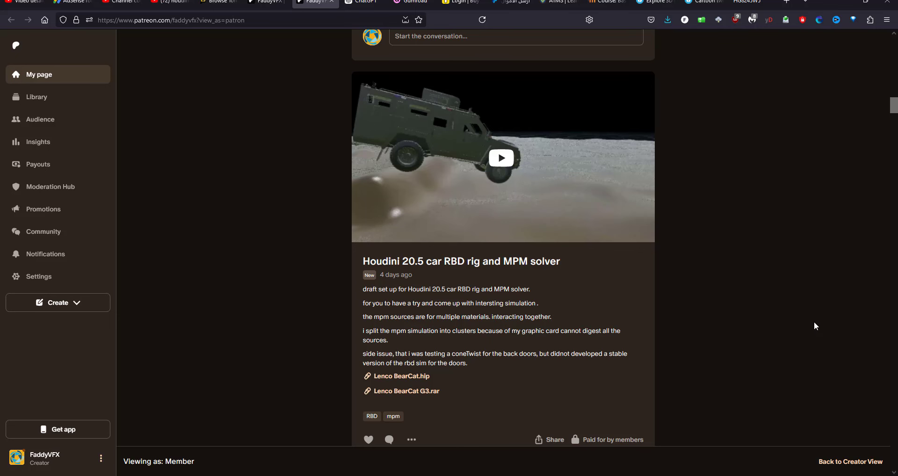
scroll(814, 322, down, 2)
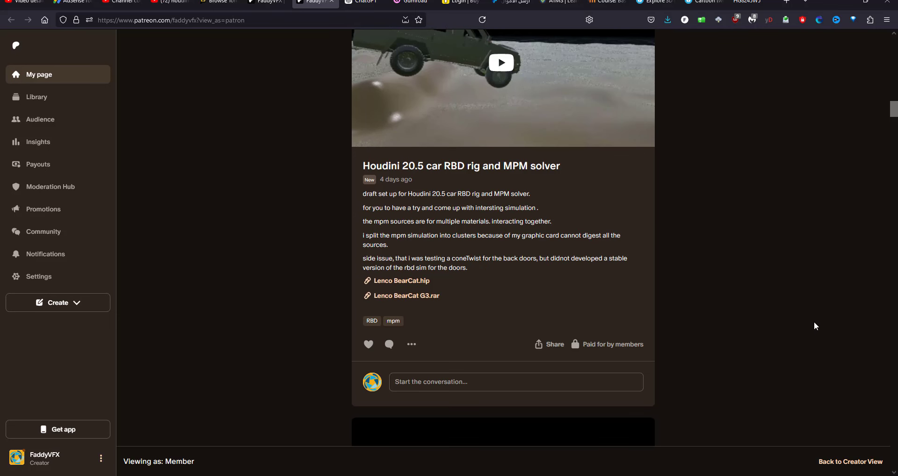
scroll(802, 320, down, 2)
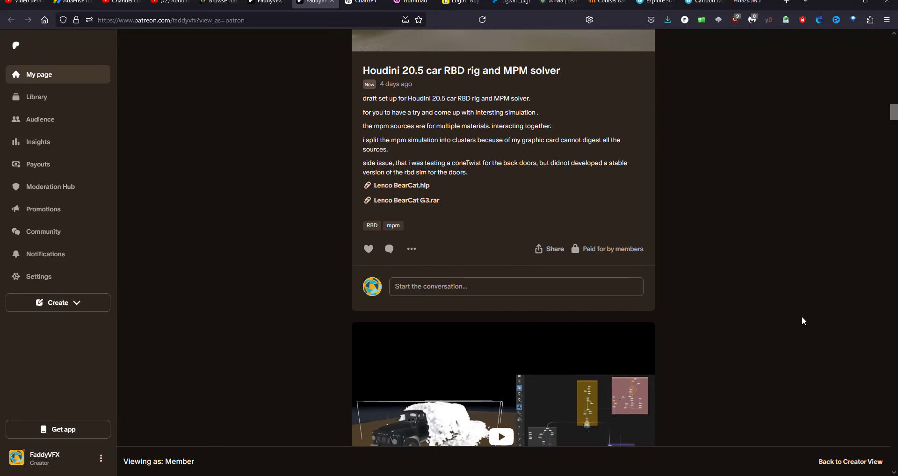
scroll(802, 320, down, 5)
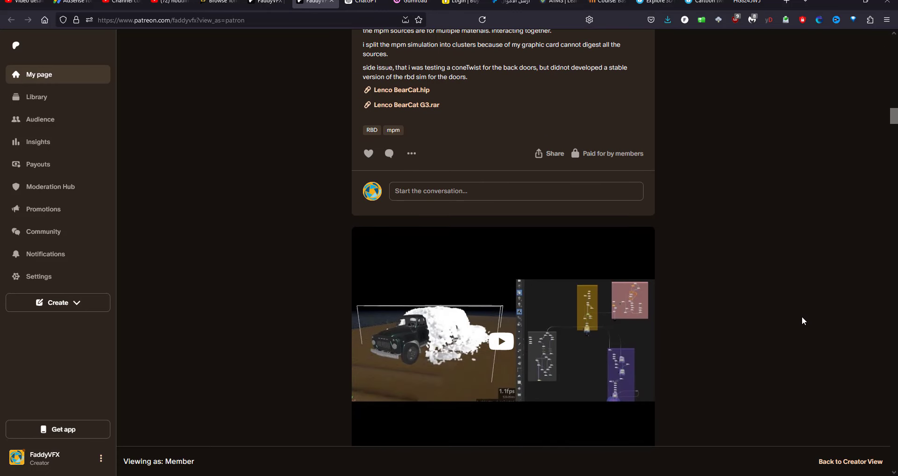
scroll(801, 321, down, 1)
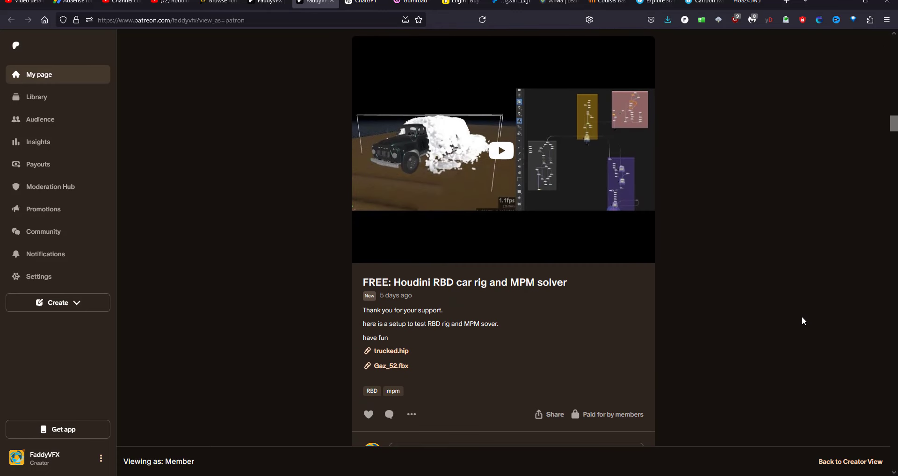
scroll(802, 321, down, 3)
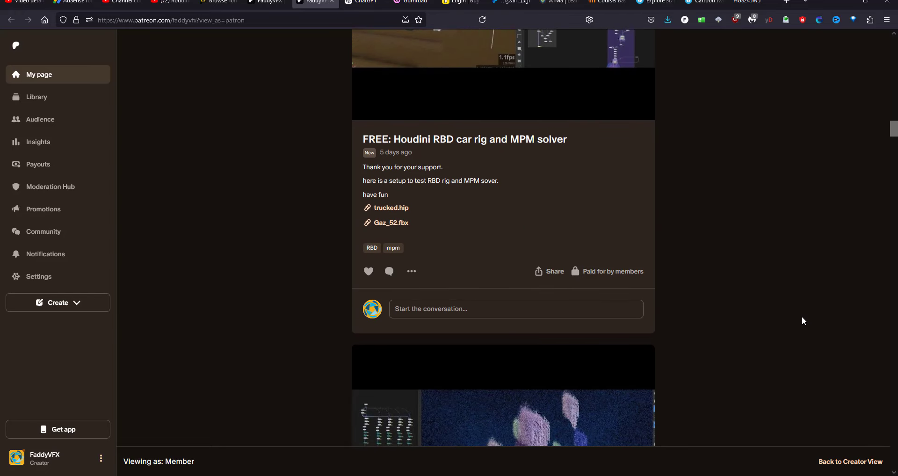
scroll(801, 318, down, 2)
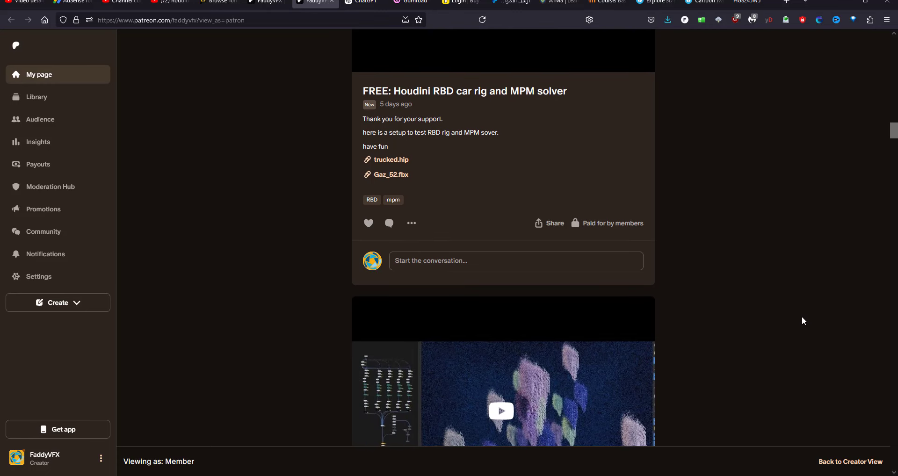
scroll(802, 321, down, 3)
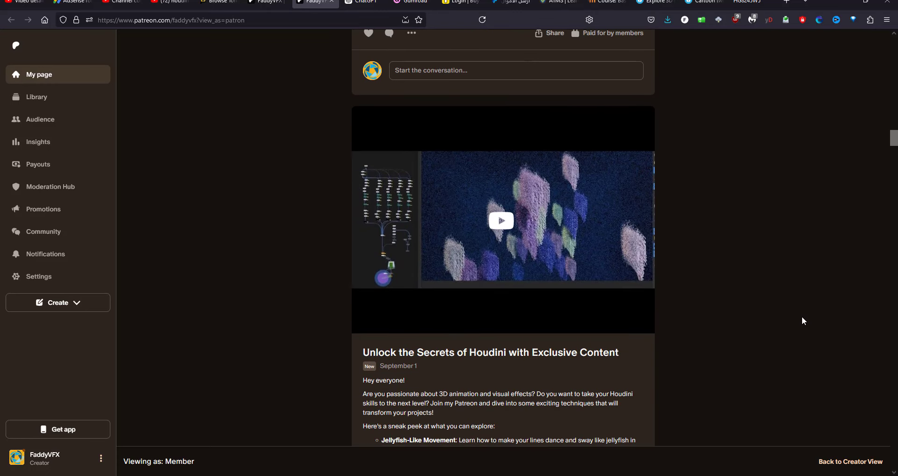
scroll(802, 321, down, 1)
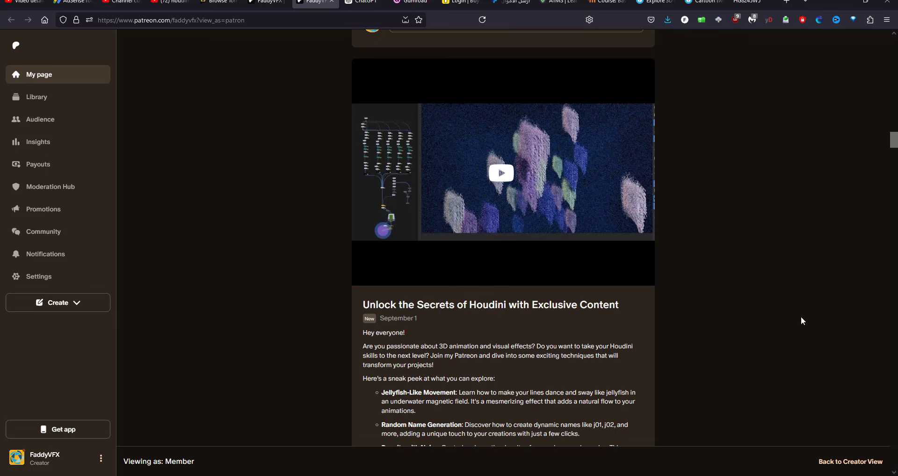
scroll(800, 316, down, 6)
scroll(792, 315, down, 1)
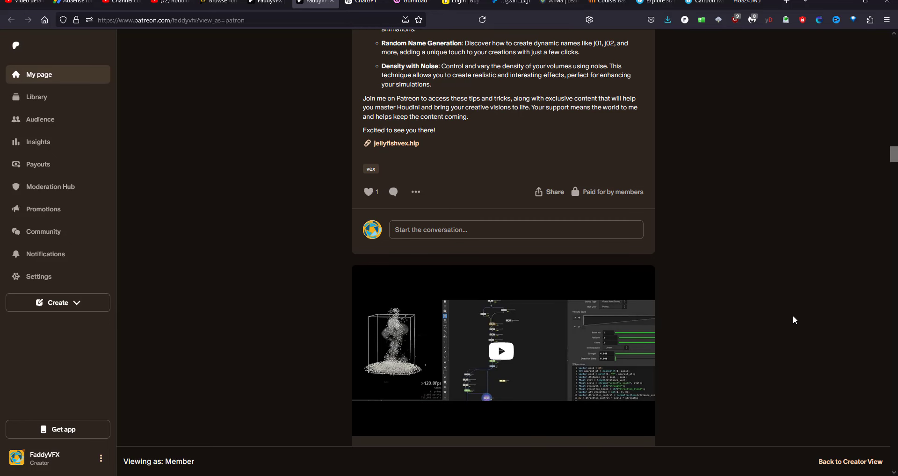
scroll(792, 316, down, 1)
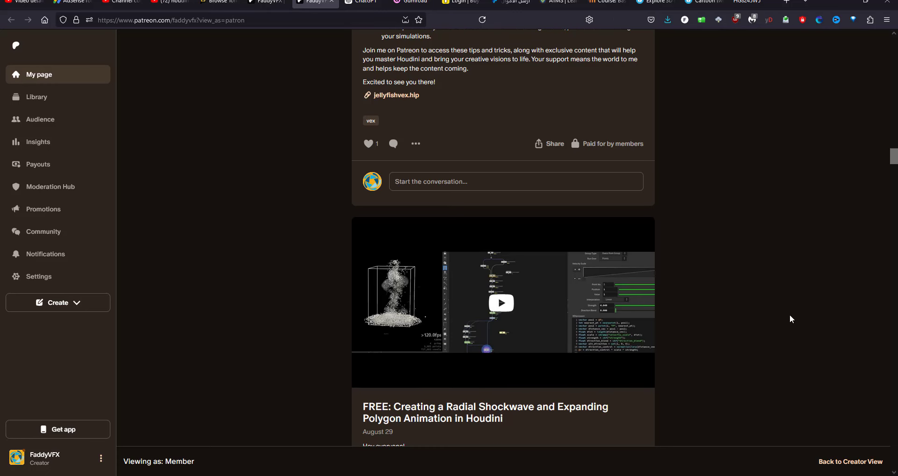
scroll(790, 320, down, 9)
scroll(791, 321, down, 12)
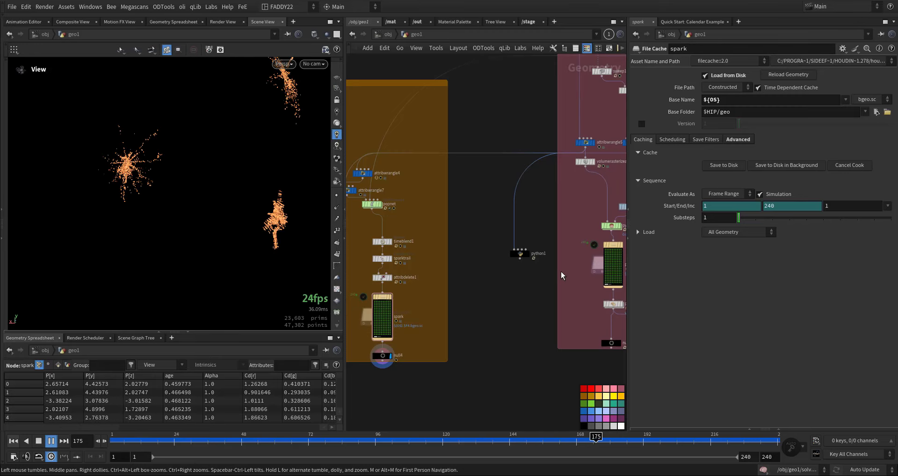
middle_drag(526, 134, 527, 178)
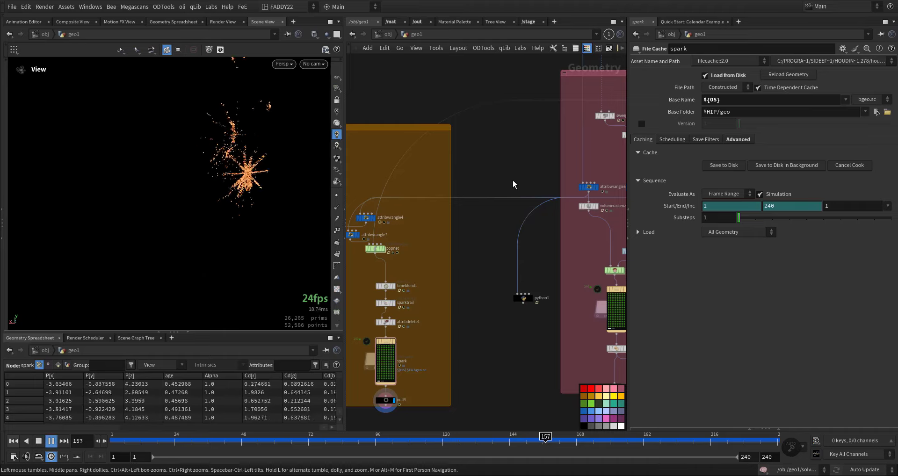
middle_drag(512, 184, 513, 140)
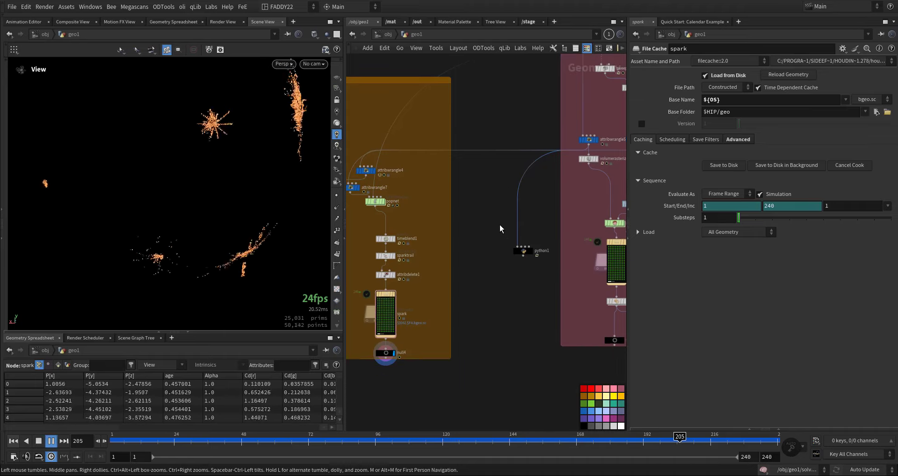
middle_drag(500, 225, 501, 191)
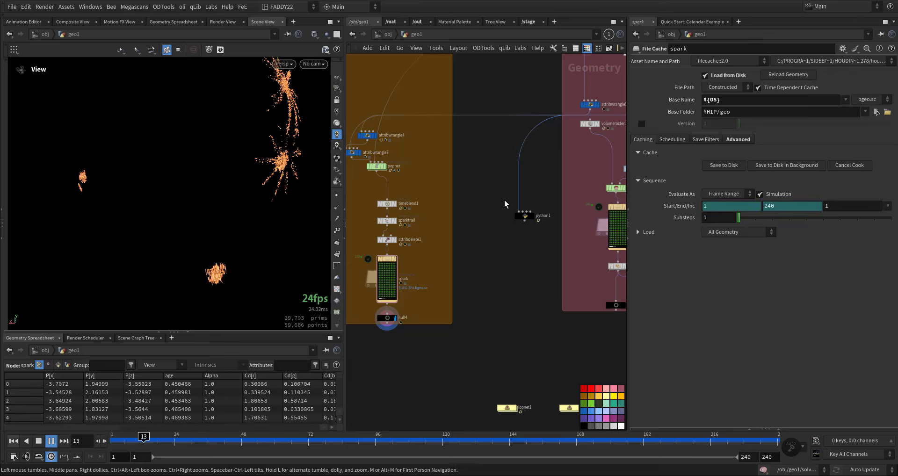
middle_drag(504, 199, 506, 172)
middle_drag(484, 213, 482, 211)
Step: Stop the playback at frame 1 and display the sphere1 node at the start of the green network section, with the whole sphere in view
scroll(481, 187, down, 4)
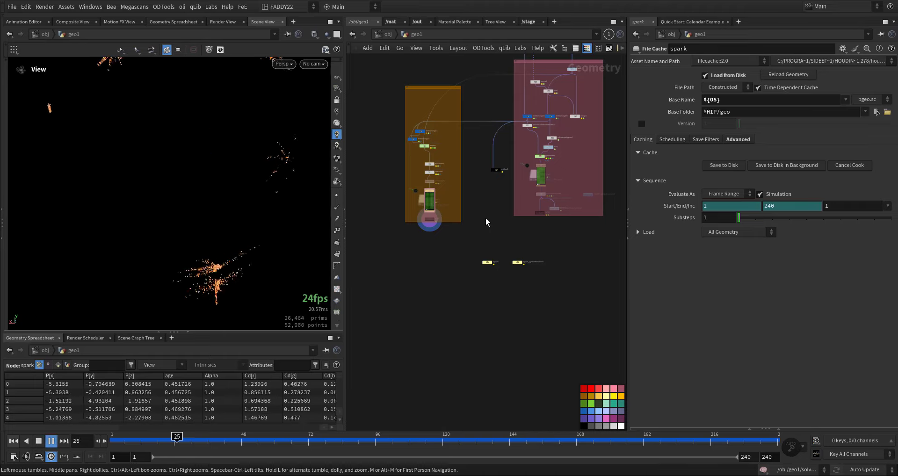
middle_drag(485, 217, 487, 260)
key(ctrl+Up)
scroll(524, 141, up, 4)
middle_drag(529, 103, 509, 289)
scroll(542, 239, up, 4)
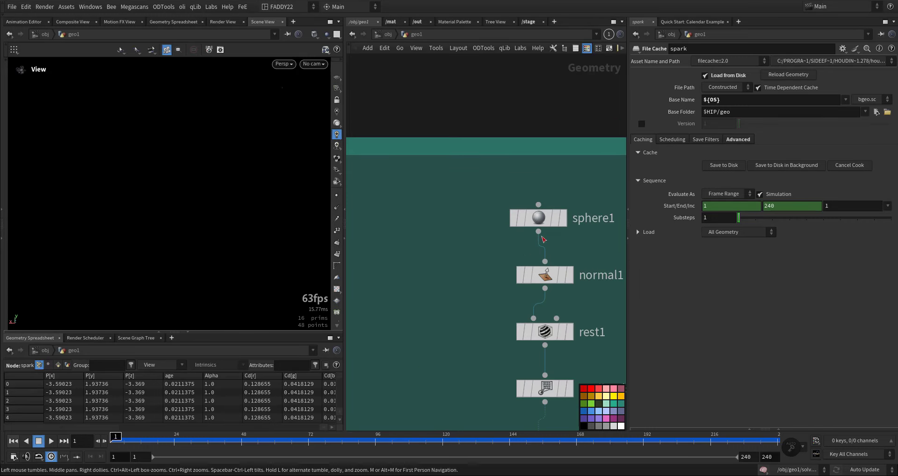
click(562, 223)
drag(224, 180, 218, 233)
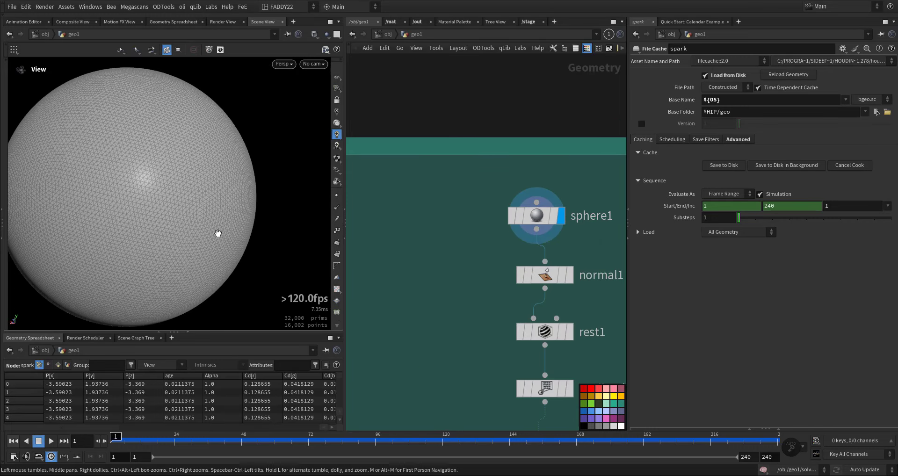
scroll(218, 233, down, 2)
Step: Display the normal1 and rest1 nodes in turn and show each one's parameters
click(574, 245)
middle_drag(443, 270, 415, 235)
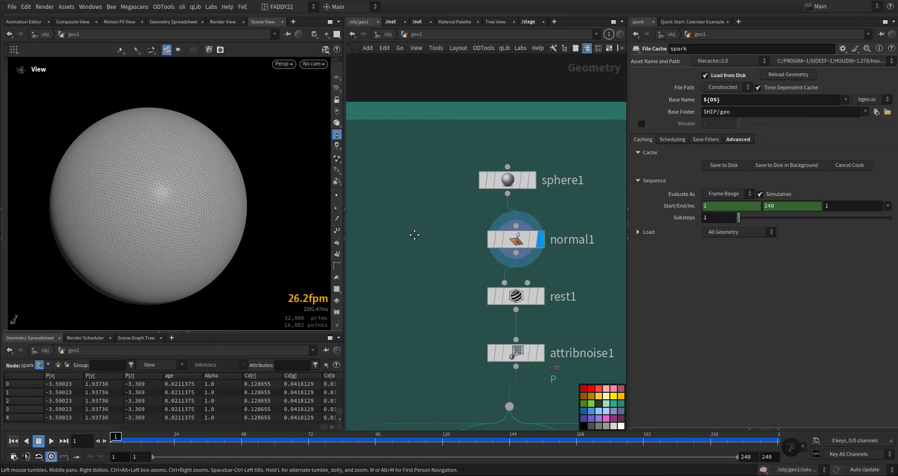
drag(463, 217, 543, 256)
middle_drag(439, 280, 429, 193)
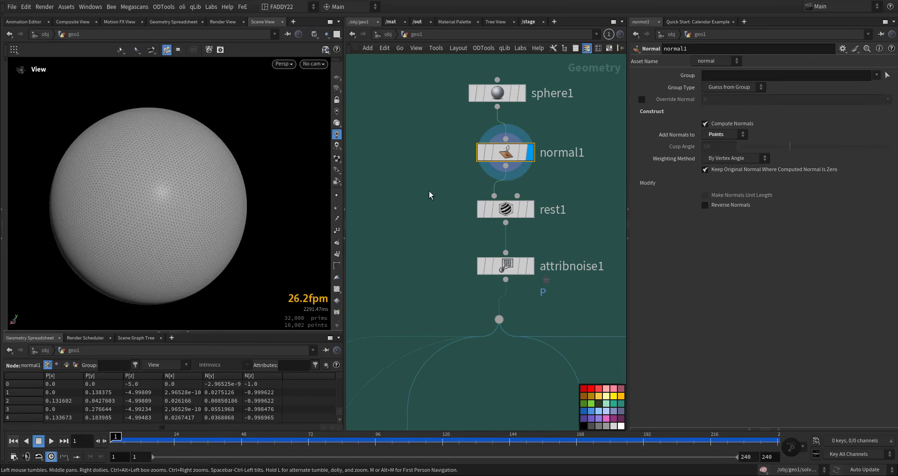
drag(429, 193, 558, 229)
click(538, 185)
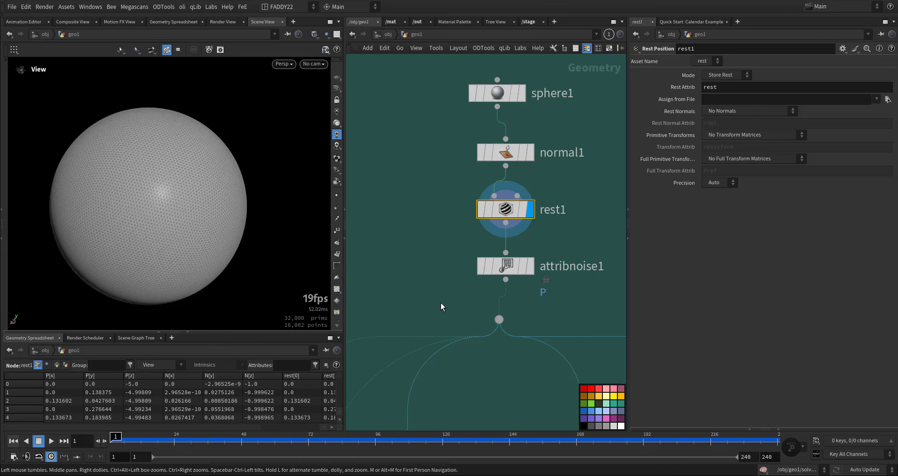
Step: Display the attribnoise1 node, show its parameters and examine the displaced sphere from another angle
middle_drag(440, 307, 447, 233)
click(535, 197)
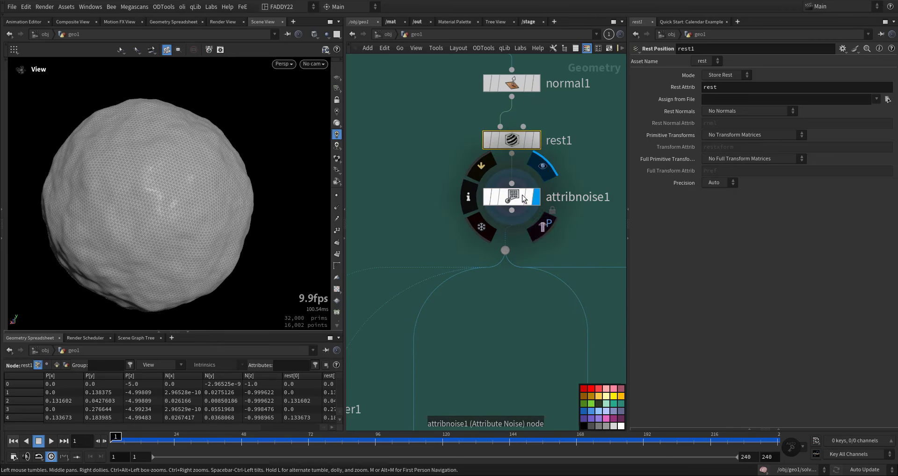
click(523, 197)
drag(236, 229, 192, 209)
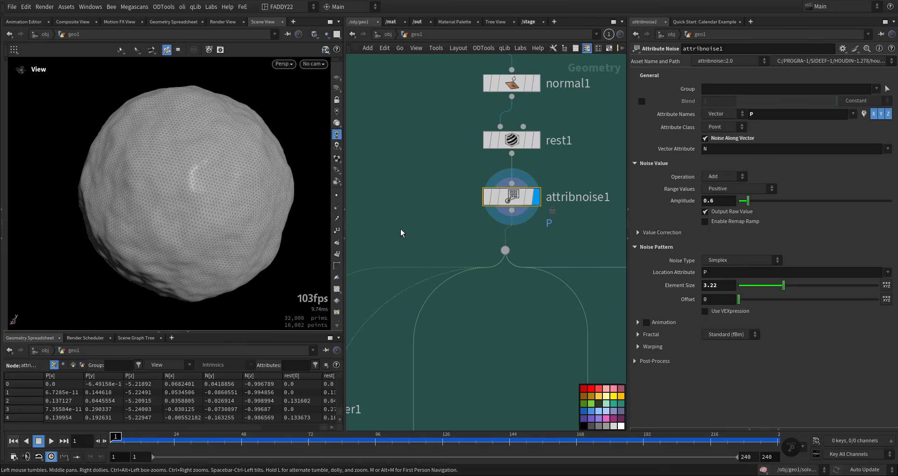
Step: Display the scatter1 node and examine its Force Total Count and Global Seed expressions
middle_drag(379, 236, 508, 183)
middle_drag(440, 250, 448, 191)
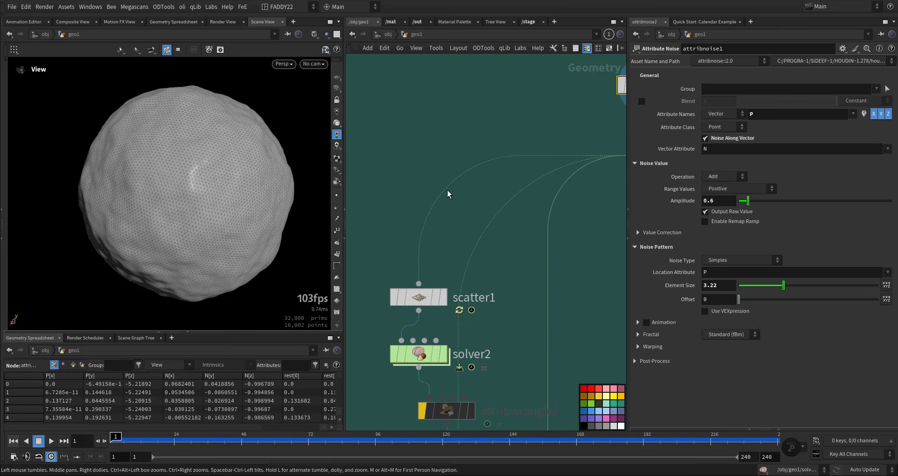
scroll(458, 248, down, 3)
middle_drag(539, 238, 580, 231)
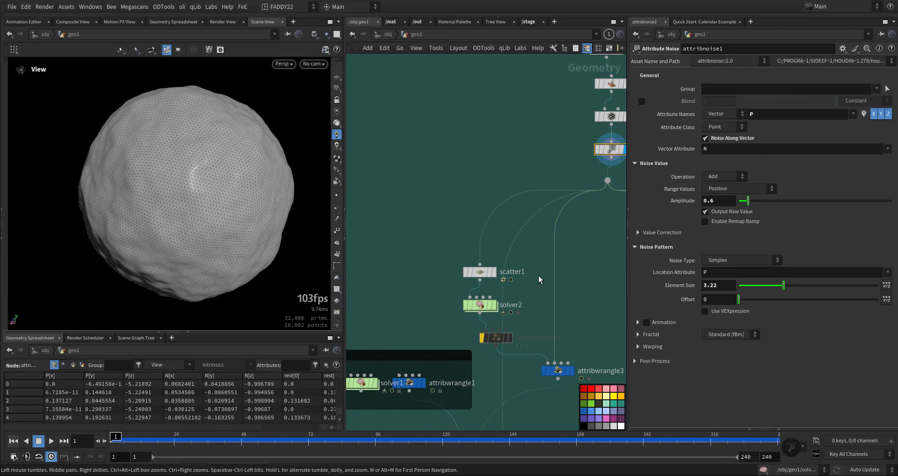
middle_drag(538, 280, 534, 245)
scroll(493, 243, up, 3)
click(486, 233)
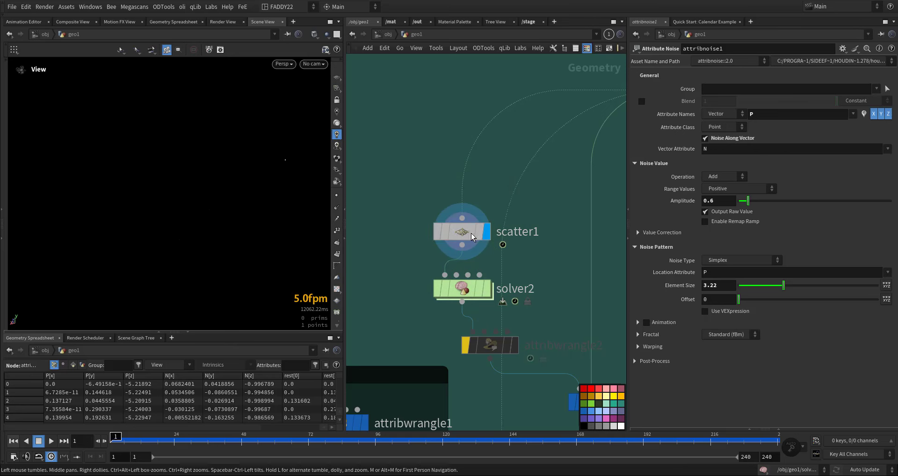
click(472, 236)
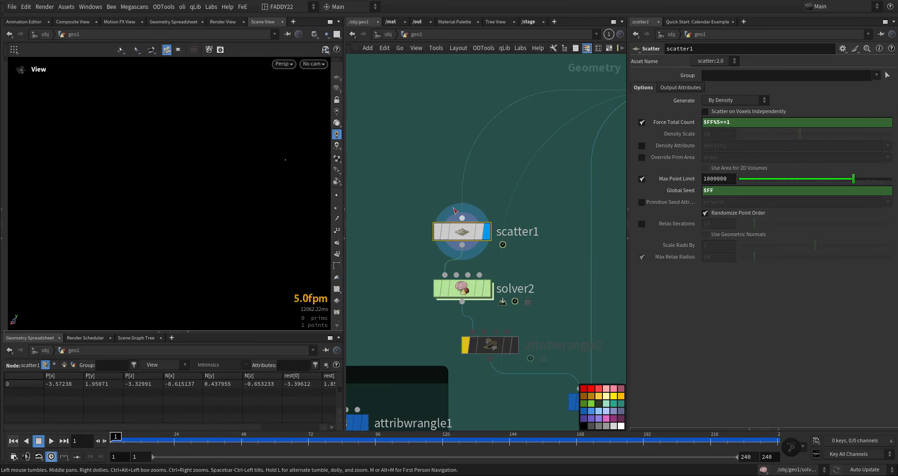
click(730, 123)
drag(719, 193, 702, 191)
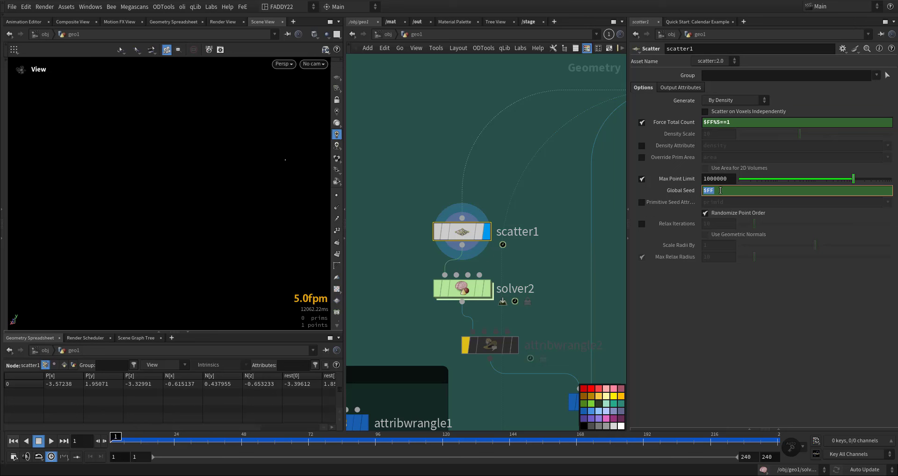
Step: Scrub the timeline to frame 60 to examine when scatter1 emits a point
click(565, 215)
drag(183, 442, 271, 445)
drag(281, 446, 275, 445)
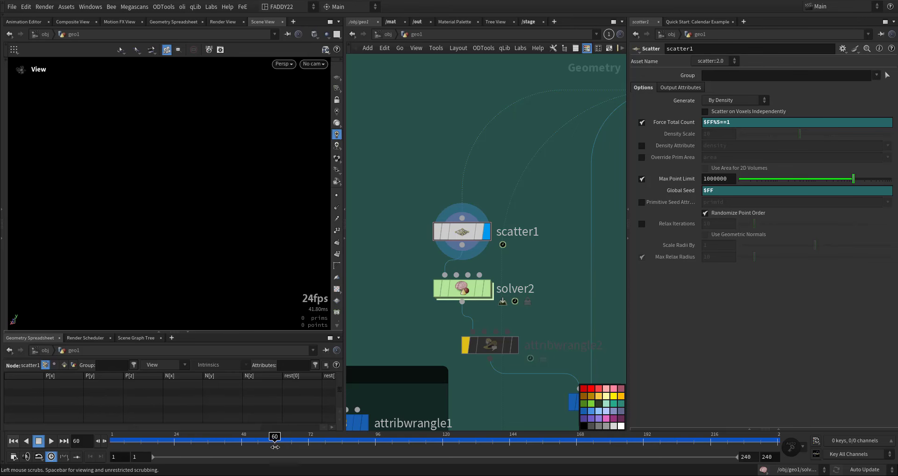
Step: Go inside solver2 and examine attribwrangle1's age code and Max Age, scrubbing the timeline back to frame 41
middle_drag(547, 268, 549, 204)
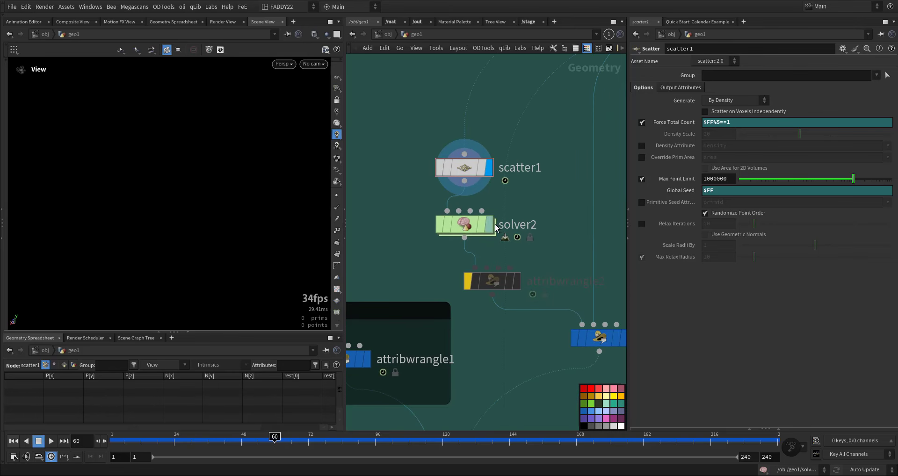
click(463, 227)
double_click(466, 229)
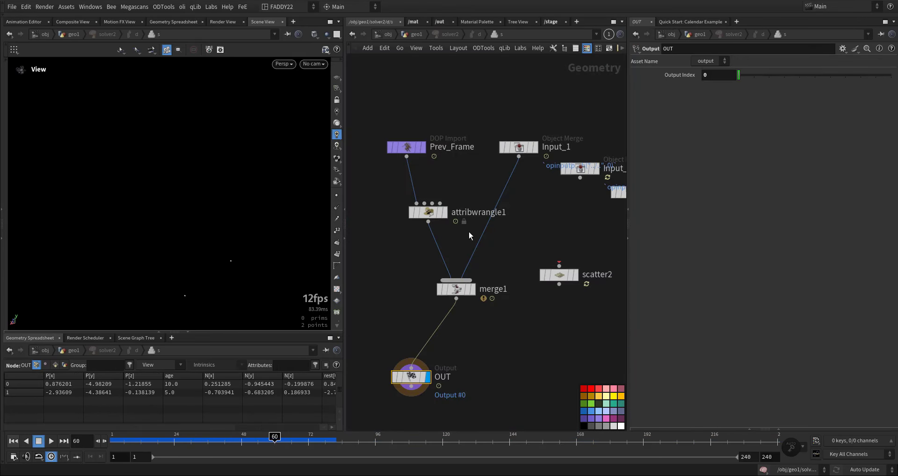
click(449, 190)
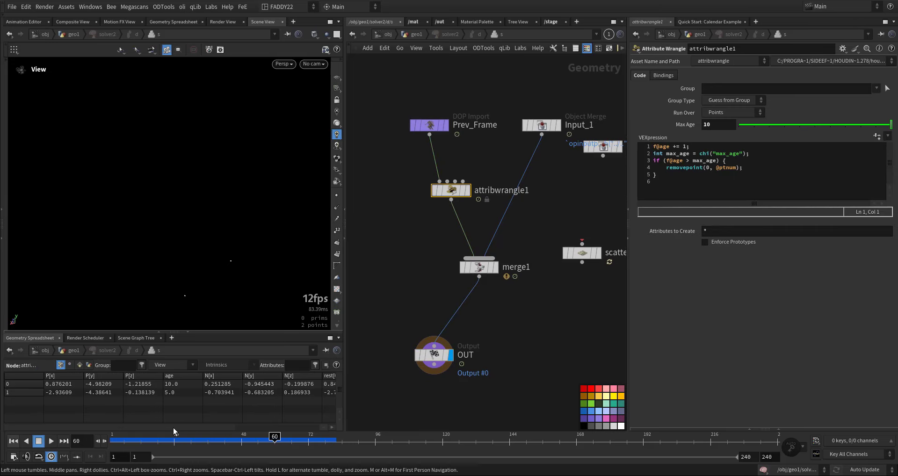
click(703, 126)
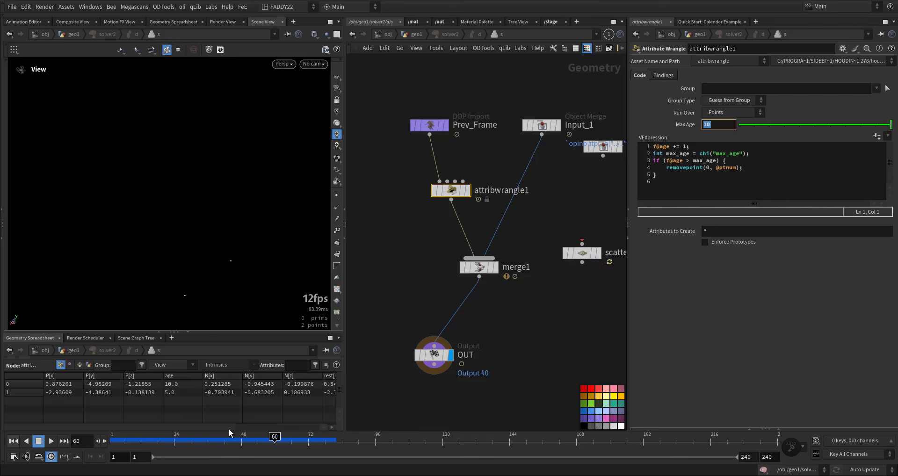
drag(187, 442, 222, 447)
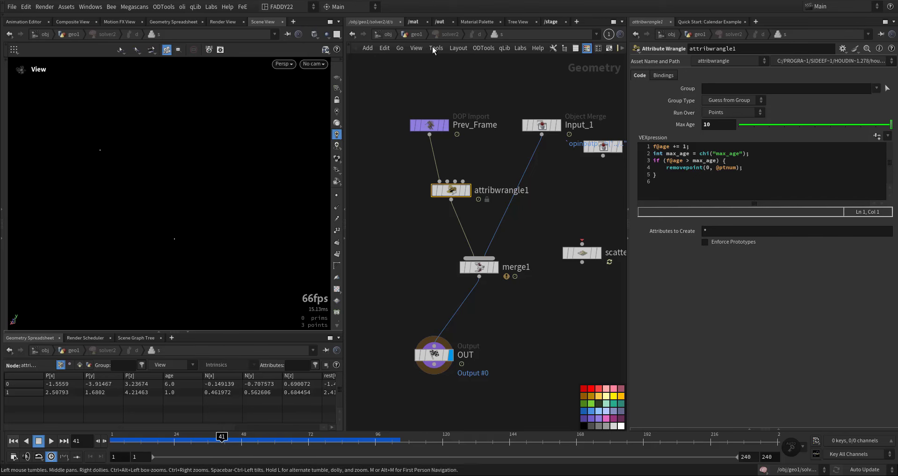
Step: Return to the geo1 network and scrub solver2's points to frame 24
click(406, 33)
drag(223, 444, 174, 441)
scroll(511, 310, down, 8)
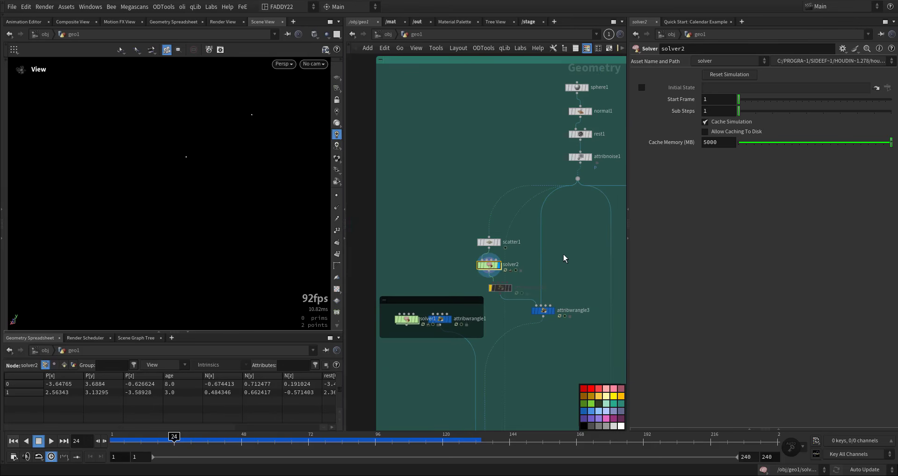
Step: Display attribwrangle3 and examine its parameters, VEX code and incoming connections
middle_drag(591, 224, 505, 198)
scroll(487, 258, up, 6)
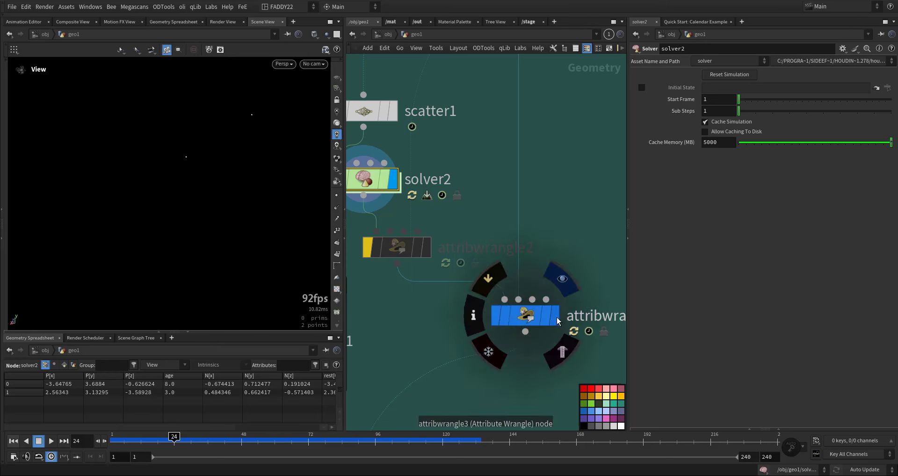
click(528, 318)
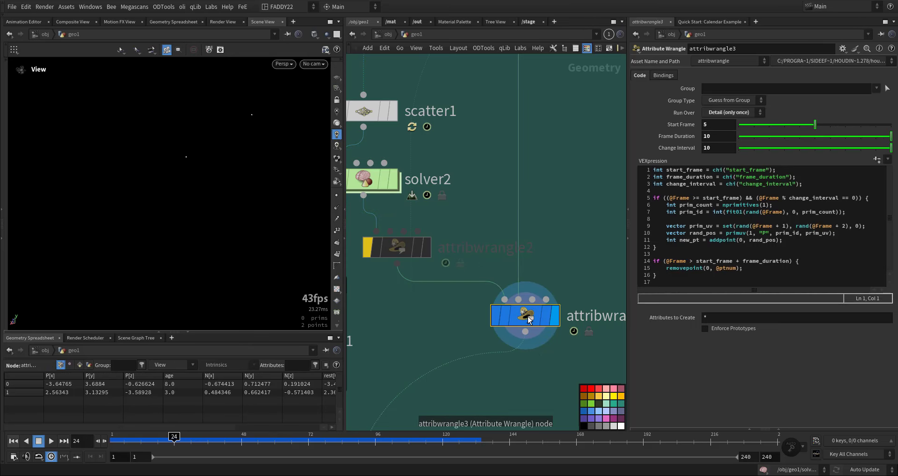
middle_drag(566, 240, 555, 223)
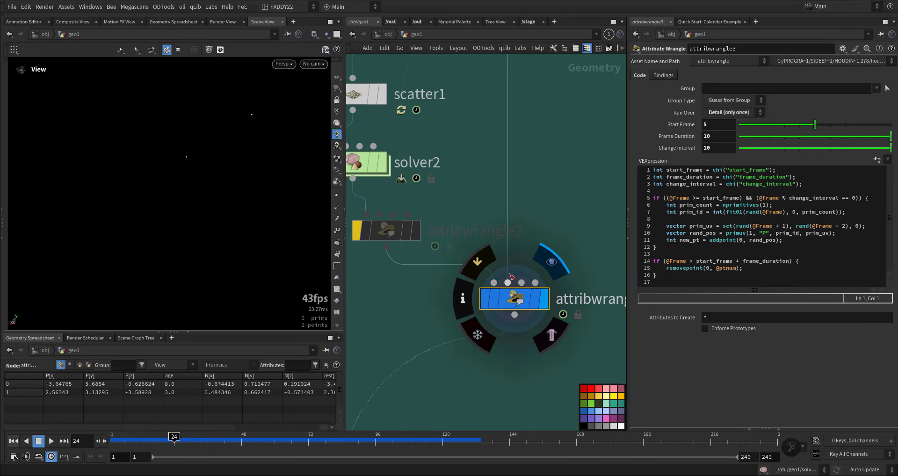
scroll(564, 164, down, 3)
middle_drag(563, 163, 536, 210)
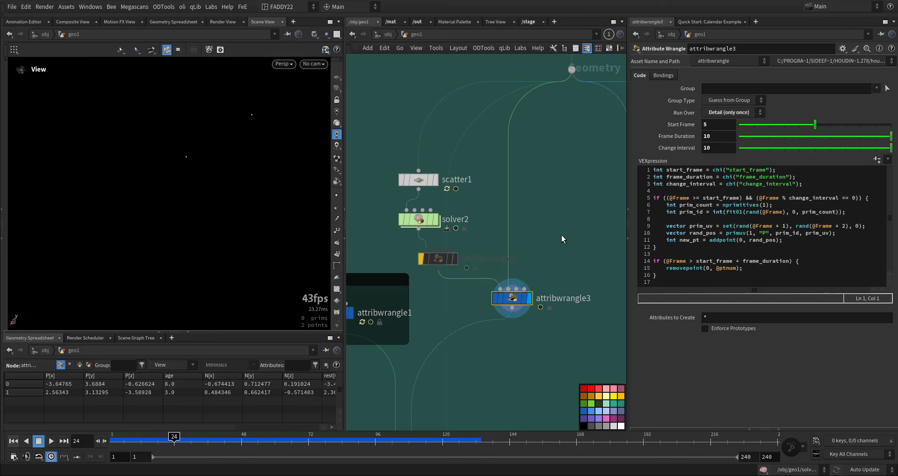
Step: Play the animation and examine the star shape generated by attribwrangle1 up close
click(51, 441)
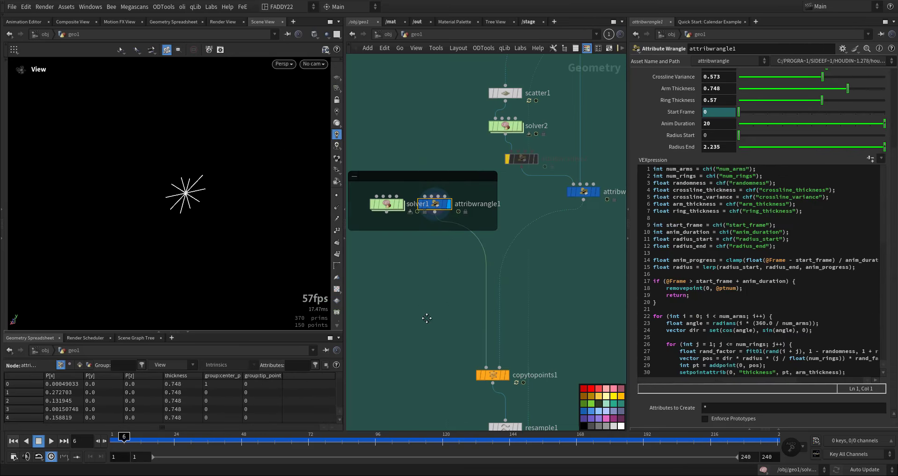
mouse_move(427, 318)
middle_down()
mouse_move(463, 360)
mouse_move(494, 370)
middle_up()
scroll(462, 357, up, 1)
drag(212, 193, 191, 189)
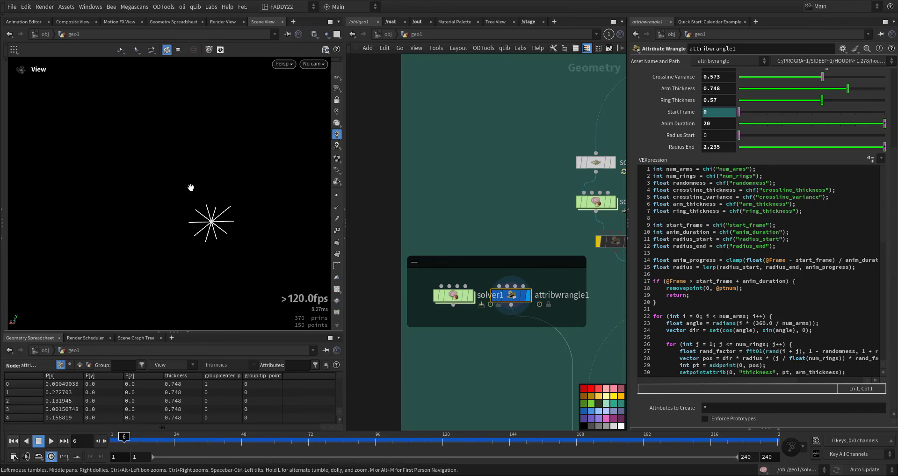
scroll(215, 226, up, 5)
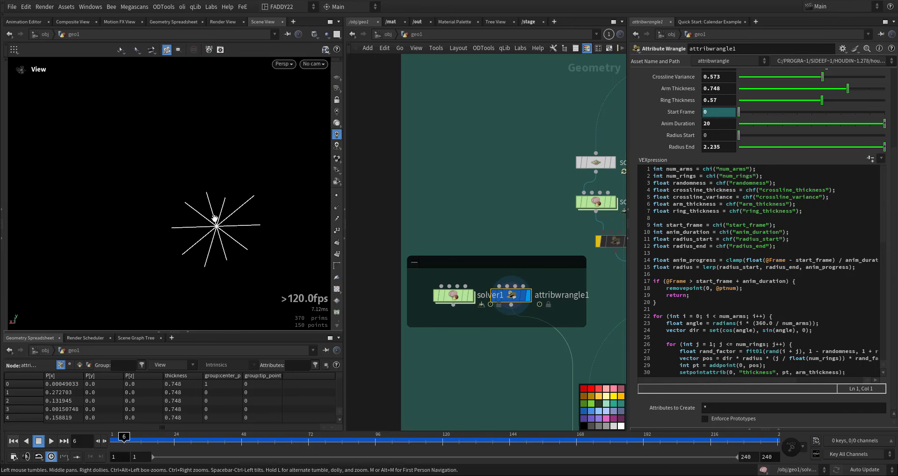
Step: Go inside solver1, examine the frame-interval condition in attribwrangle4's VEX code, and return to the geo1 network
double_click(456, 294)
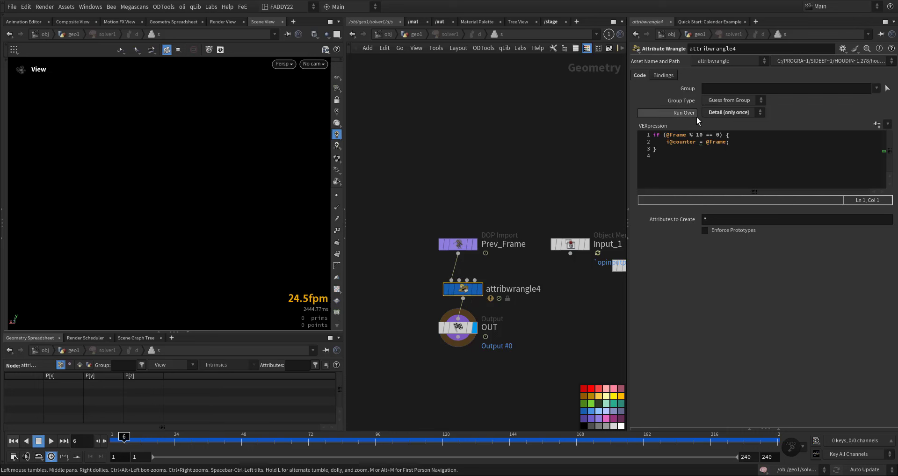
double_click(699, 134)
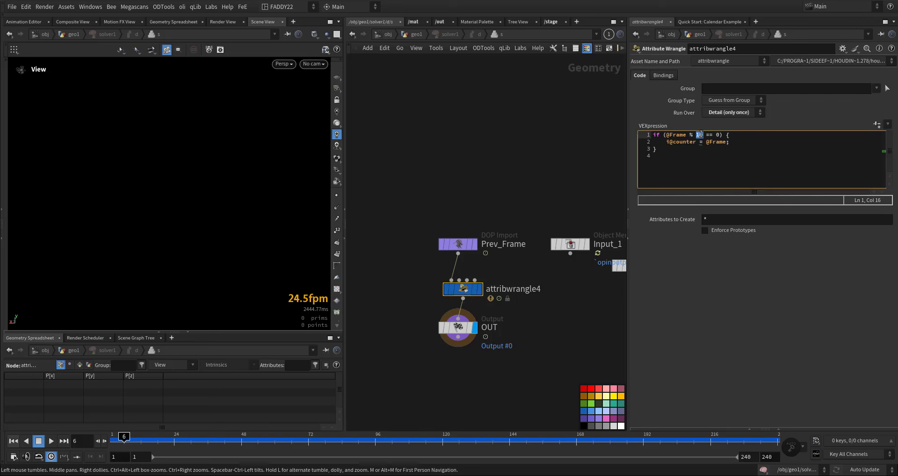
click(563, 354)
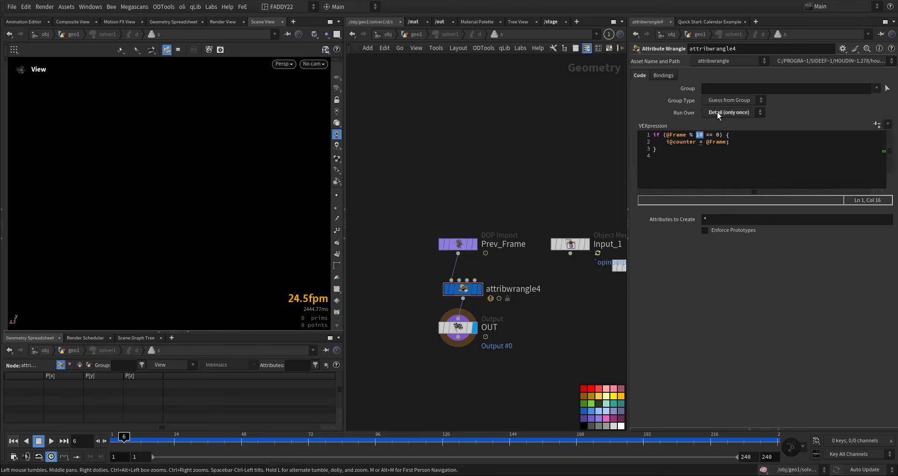
click(416, 35)
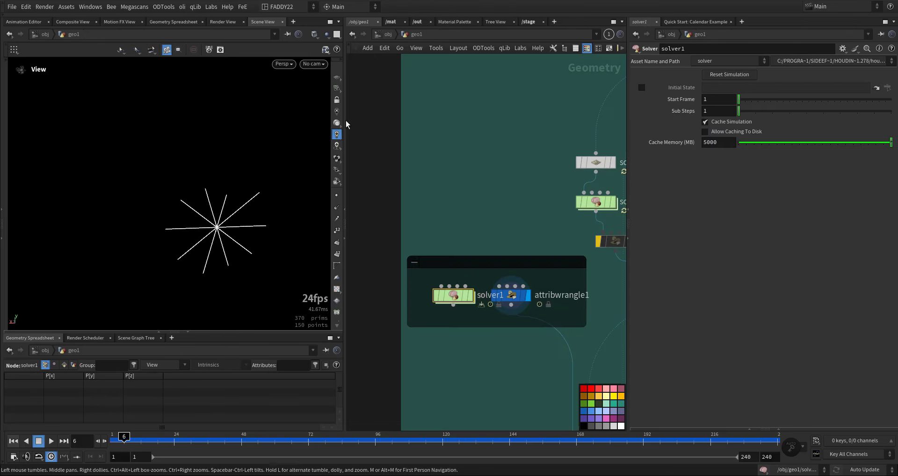
Step: Display solver1 and examine its counter detail attribute in the geometry spreadsheet while scrubbing back to frame 1
mouse_move(466, 299)
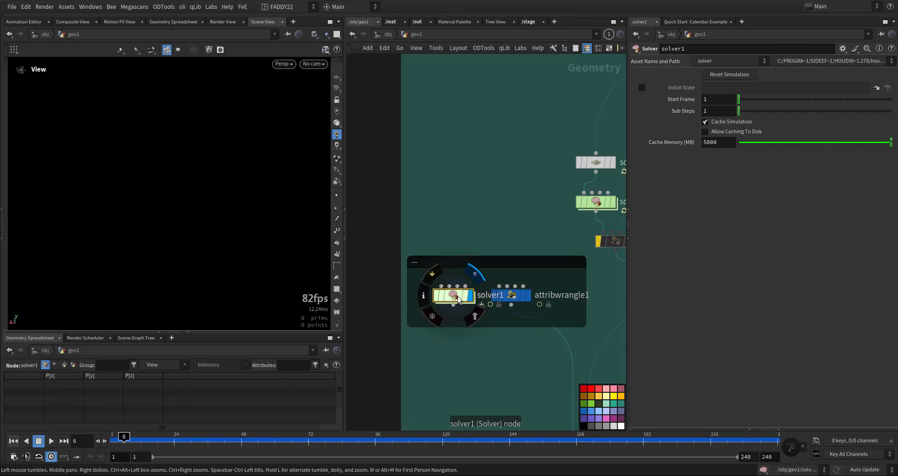
click(73, 365)
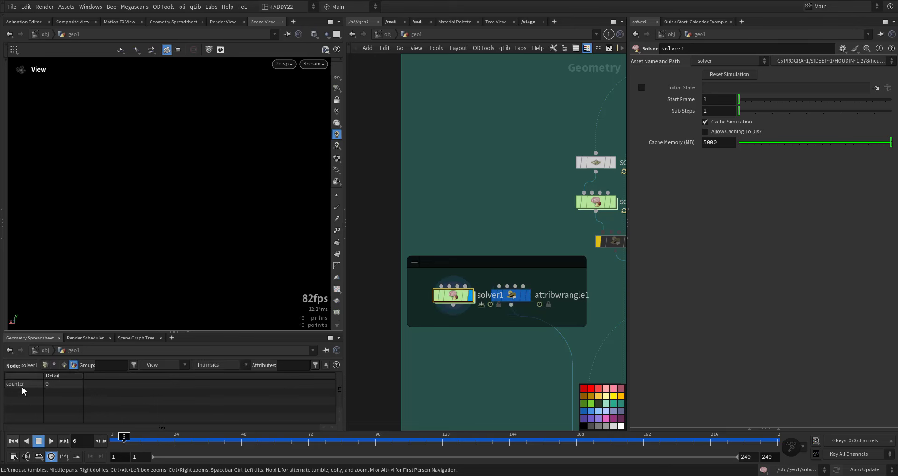
mouse_move(125, 439)
mouse_down()
mouse_move(116, 439)
mouse_move(282, 440)
mouse_move(112, 441)
mouse_up()
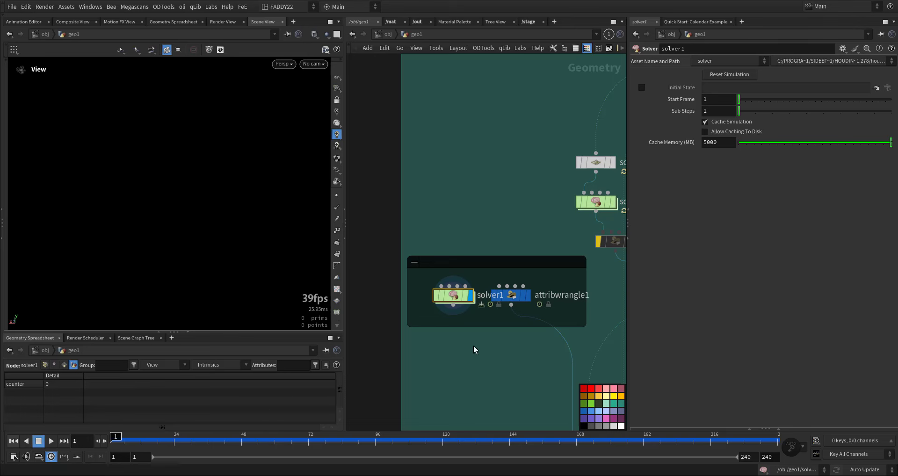
Step: Display attribwrangle1, review its parameters and code, and play the animation from frame 1
click(528, 295)
click(513, 299)
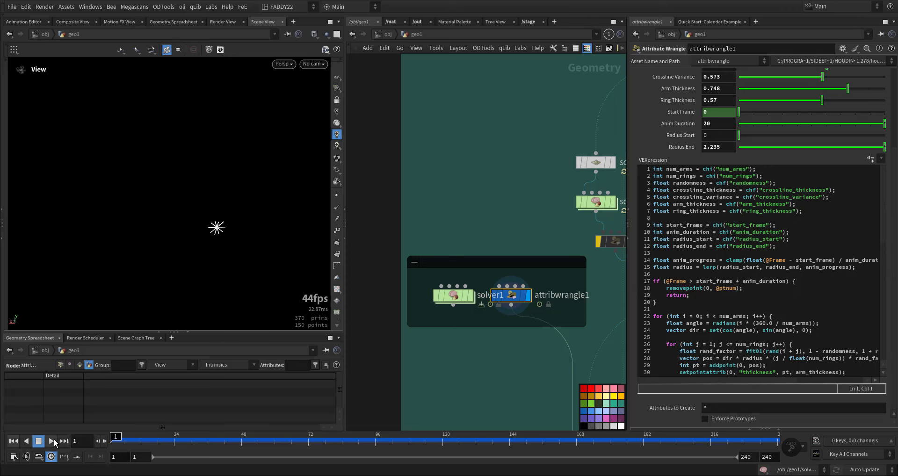
scroll(804, 267, down, 5)
scroll(804, 267, down, 1)
scroll(799, 281, up, 12)
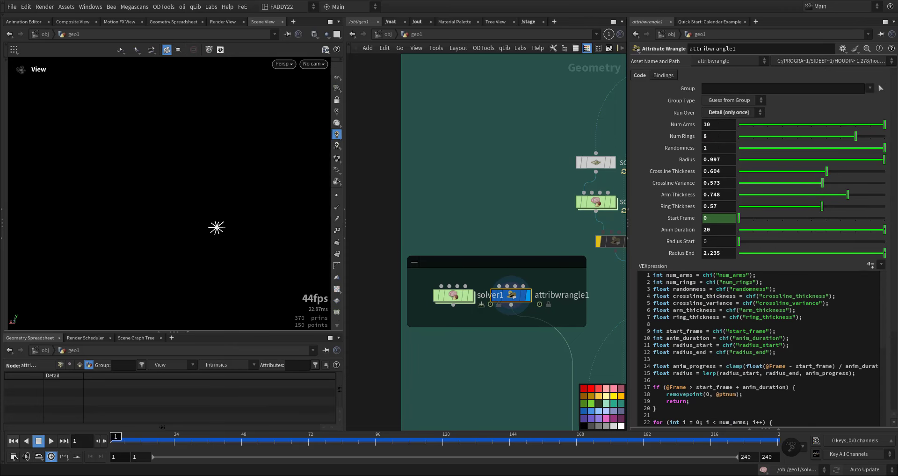
click(51, 440)
Step: Compare copytopoints1 with its attribwrangle3 target points by displaying each during playback, ending on copytopoints1
middle_drag(515, 337, 489, 235)
scroll(501, 285, down, 2)
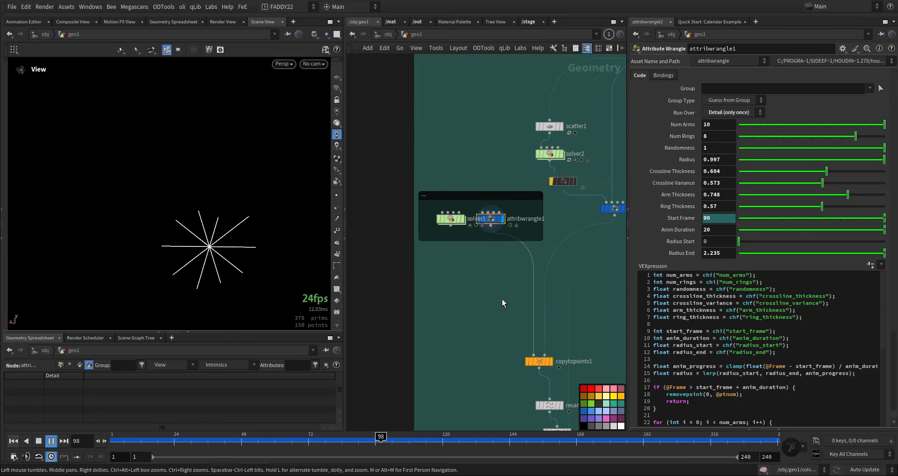
middle_drag(501, 299, 478, 248)
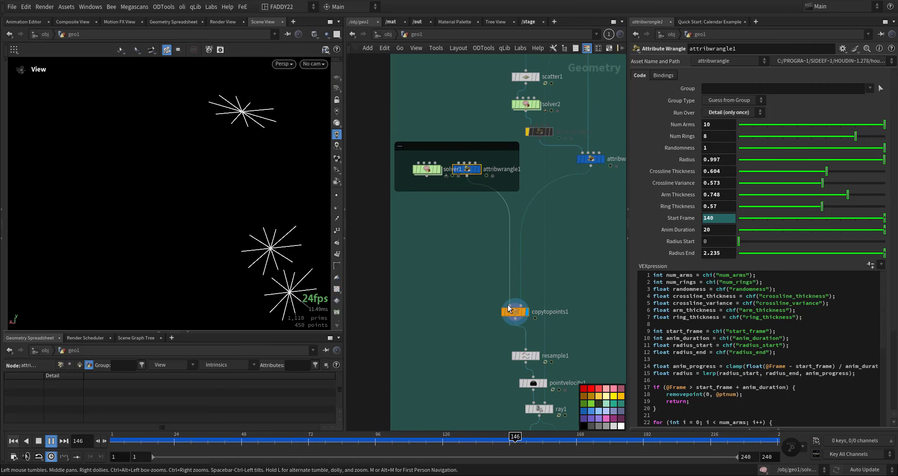
click(524, 311)
click(601, 159)
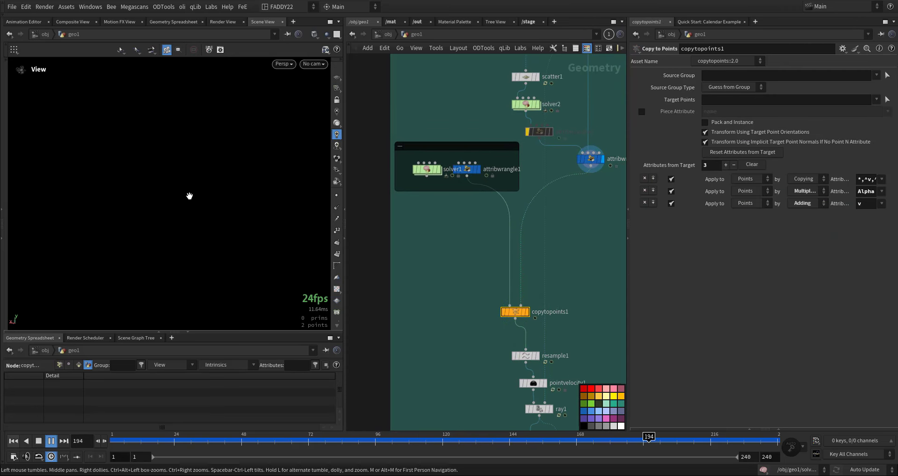
click(528, 313)
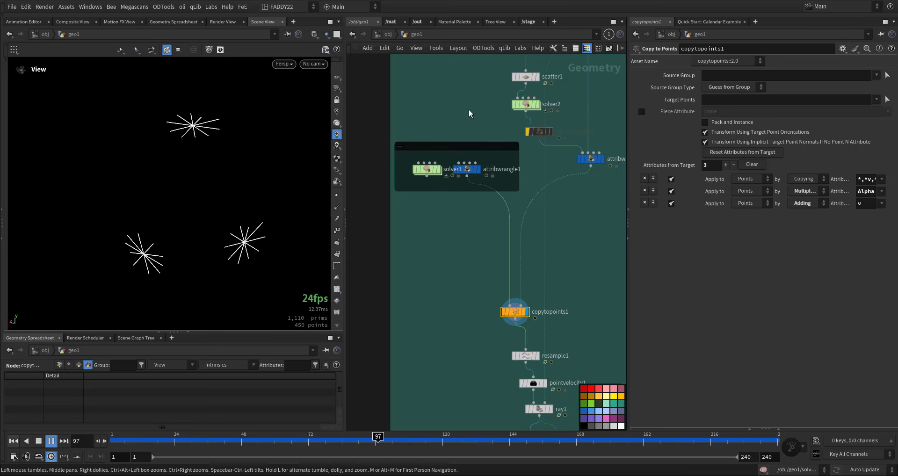
Step: Display attribwrangle1, stop the playback and scrub to frame 19
click(473, 170)
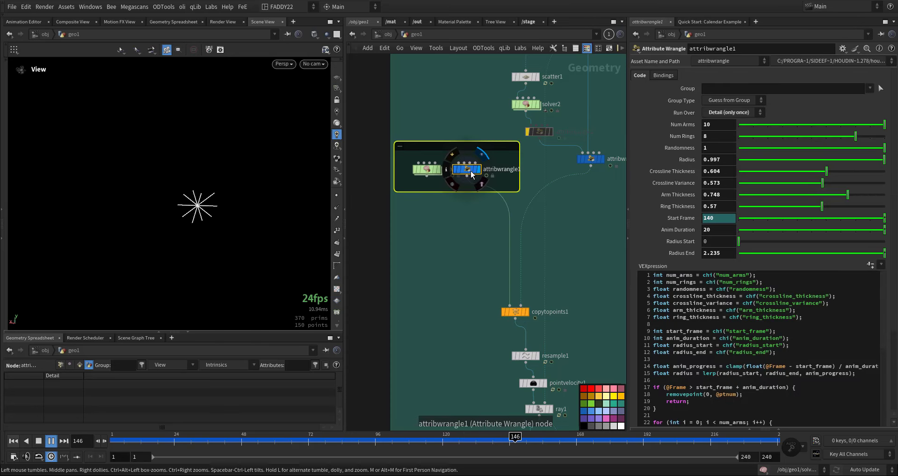
click(406, 439)
drag(406, 439, 161, 447)
Step: Set attribwrangle1's Num Arms to 9 and Num Rings to 6
scroll(189, 237, up, 6)
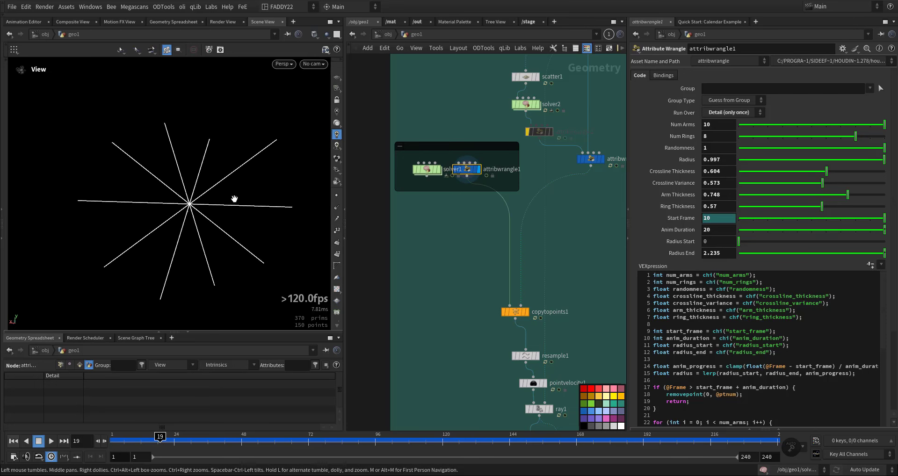
mouse_move(857, 125)
mouse_down()
mouse_move(813, 125)
mouse_move(871, 125)
mouse_up()
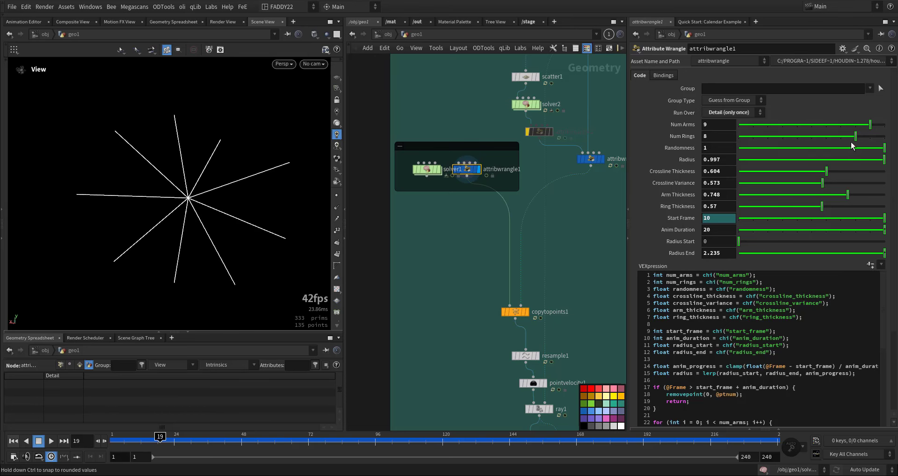
drag(855, 136, 829, 137)
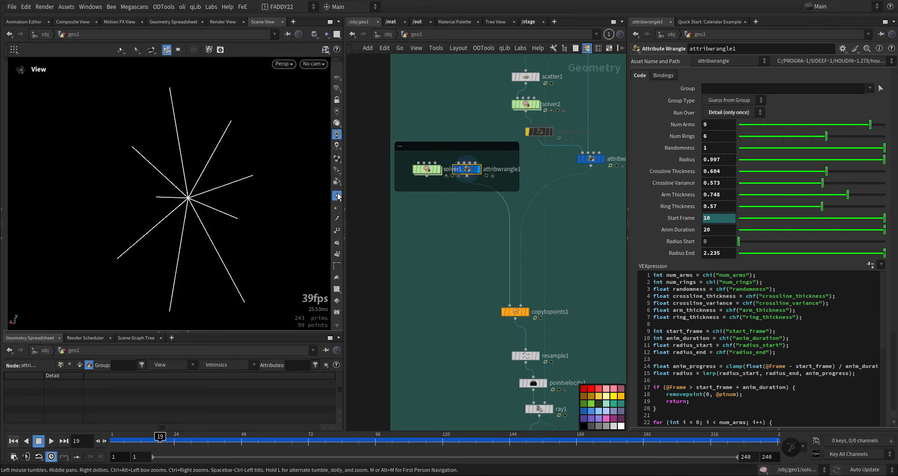
Step: Set attribwrangle1's Radius to 0.862 and Crossline Thickness to 0.776
scroll(209, 243, up, 5)
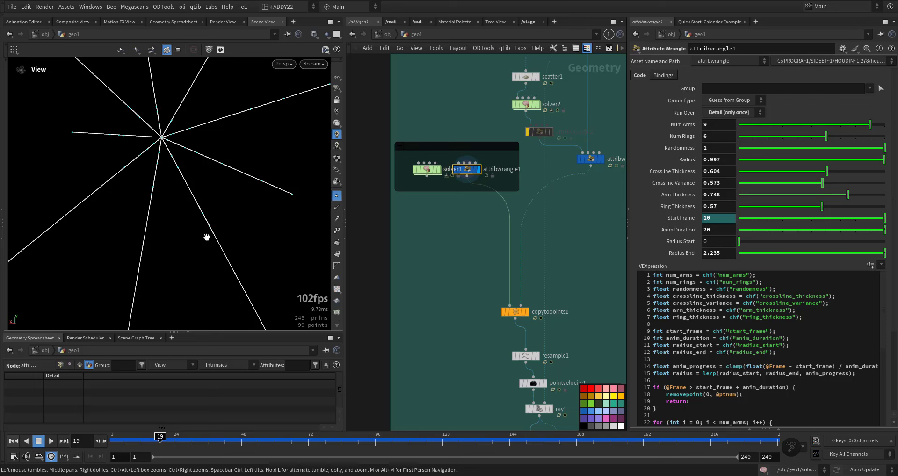
right_drag(202, 236, 201, 235)
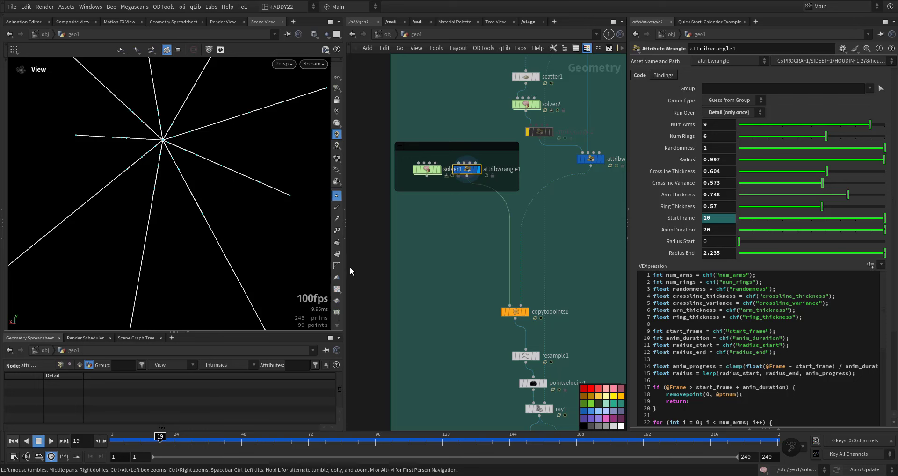
drag(238, 248, 228, 218)
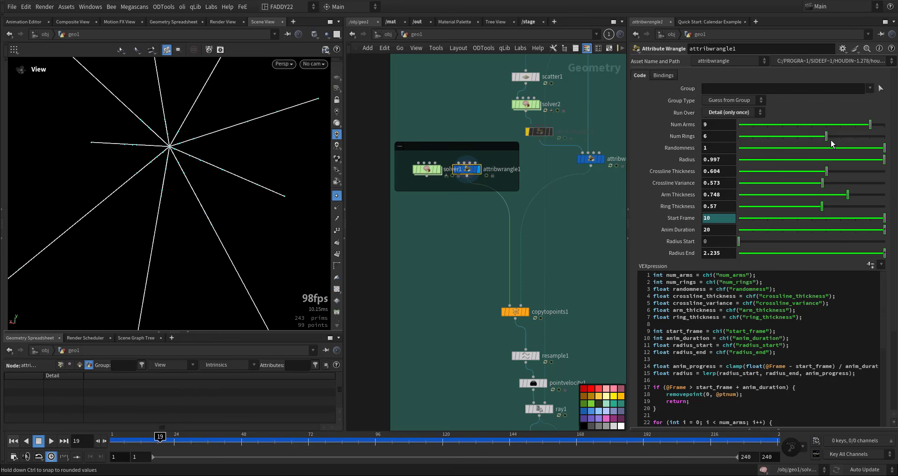
drag(883, 159, 851, 171)
mouse_move(864, 130)
mouse_down()
mouse_move(797, 127)
mouse_move(868, 127)
mouse_up()
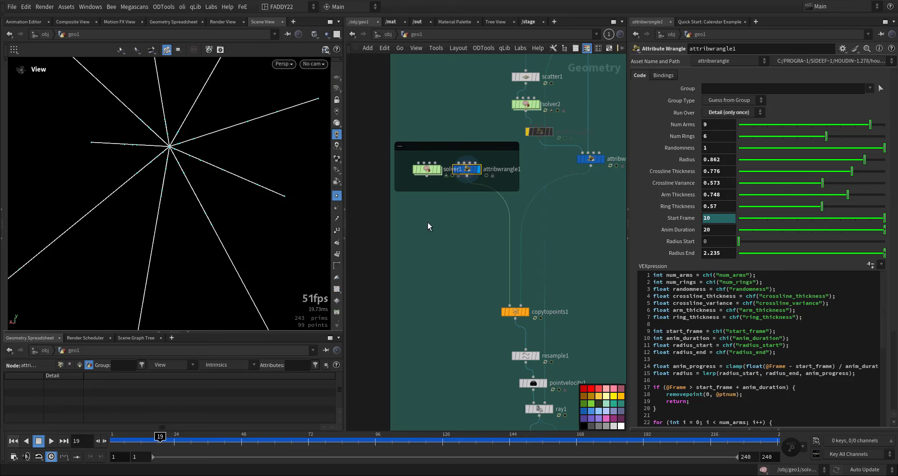
Step: Display copytopoints1, frame its star copies in the viewport and scrub the timeline to frame 45
scroll(197, 198, down, 5)
middle_drag(280, 186, 204, 192)
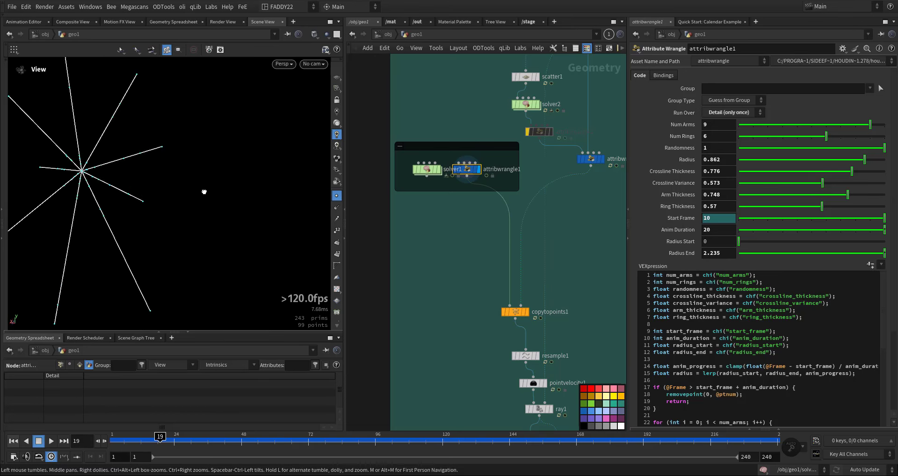
drag(203, 191, 247, 188)
scroll(206, 192, down, 2)
middle_drag(424, 288, 395, 202)
click(499, 224)
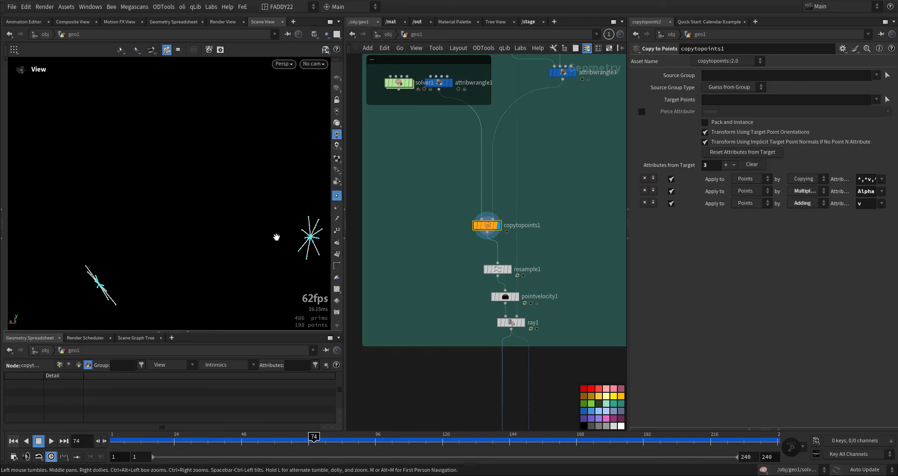
key(g)
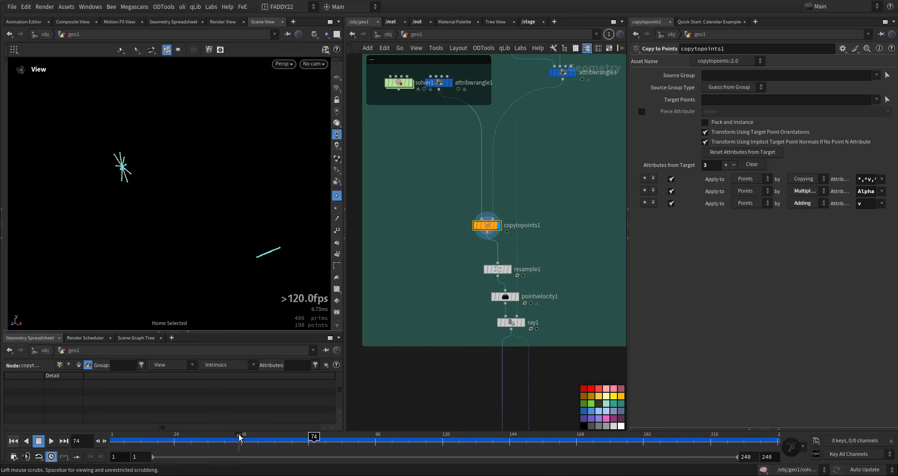
mouse_move(238, 438)
mouse_down()
mouse_move(205, 438)
mouse_move(234, 437)
mouse_up()
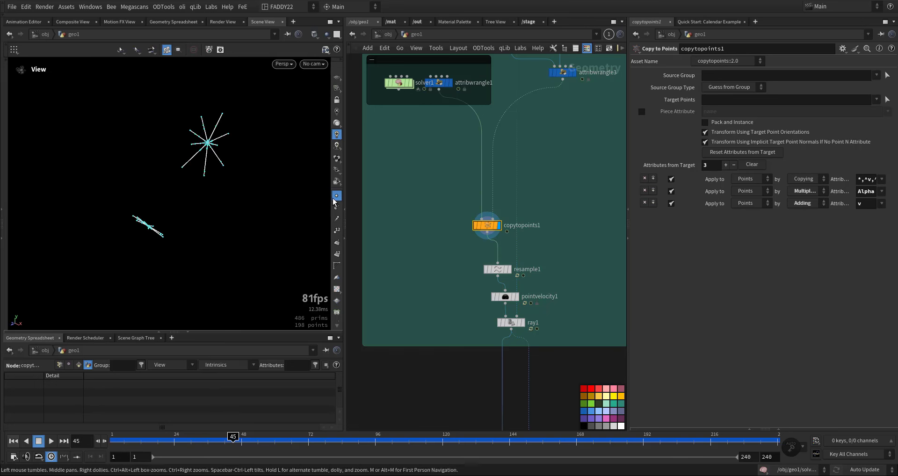
Step: Hide the point markers, display resample1 and examine its Curve U Attribute setting
key(r)
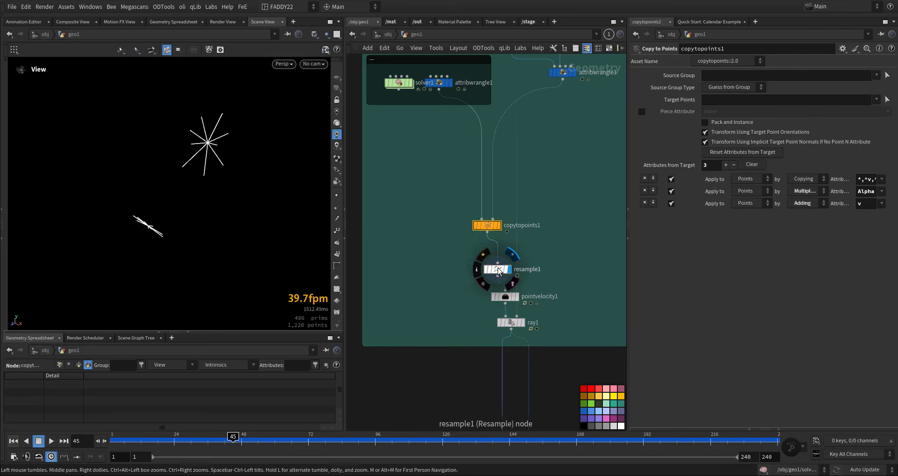
click(498, 270)
double_click(713, 280)
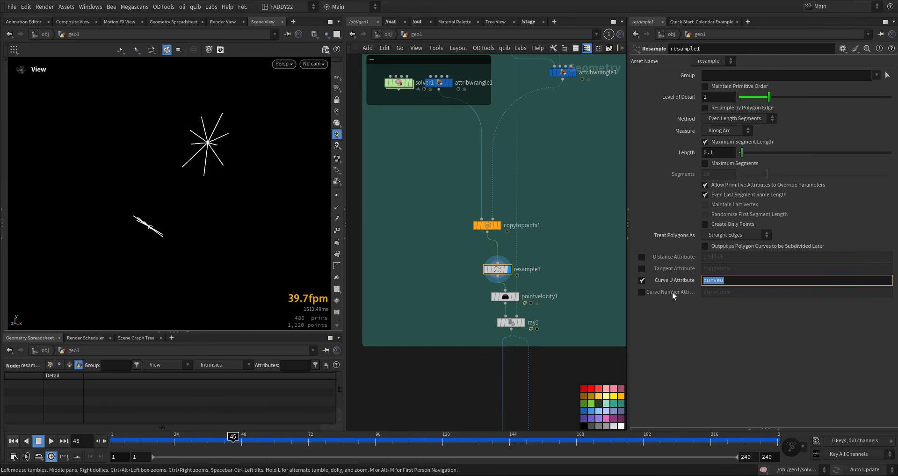
Step: Display pointvelocity1 with its parameters and scrub the timeline to frame 68
middle_drag(585, 304, 565, 255)
scroll(498, 248, up, 3)
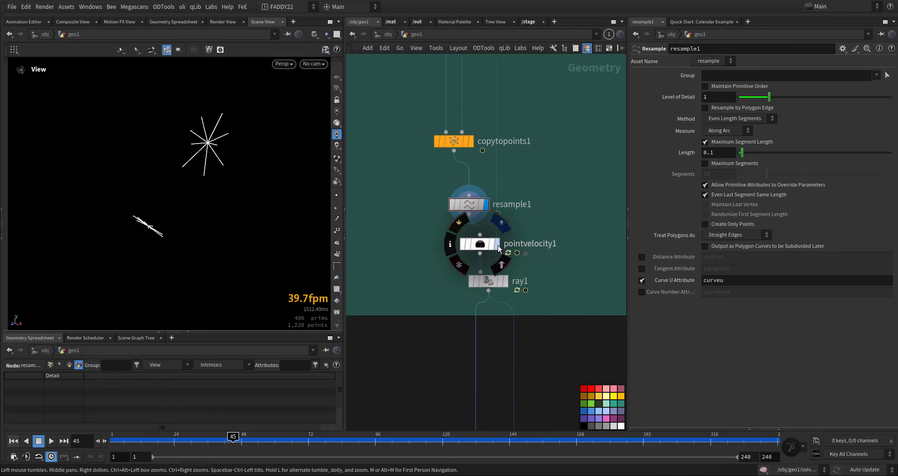
click(499, 248)
click(207, 441)
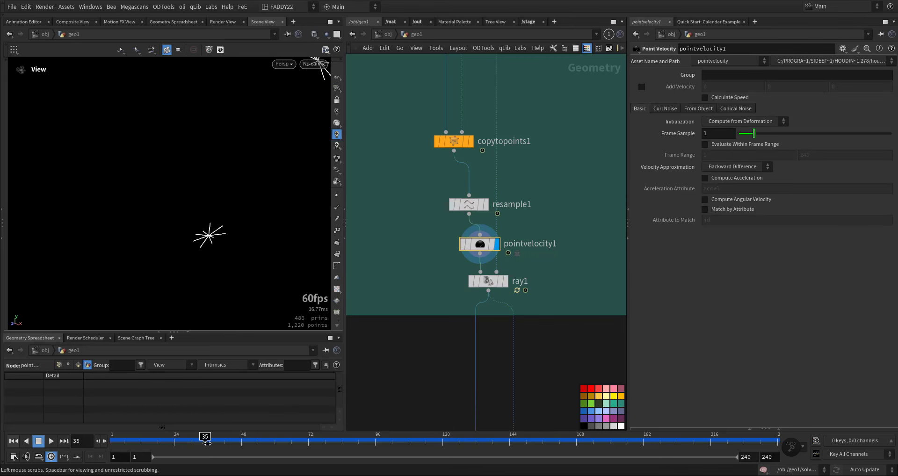
drag(206, 442, 297, 443)
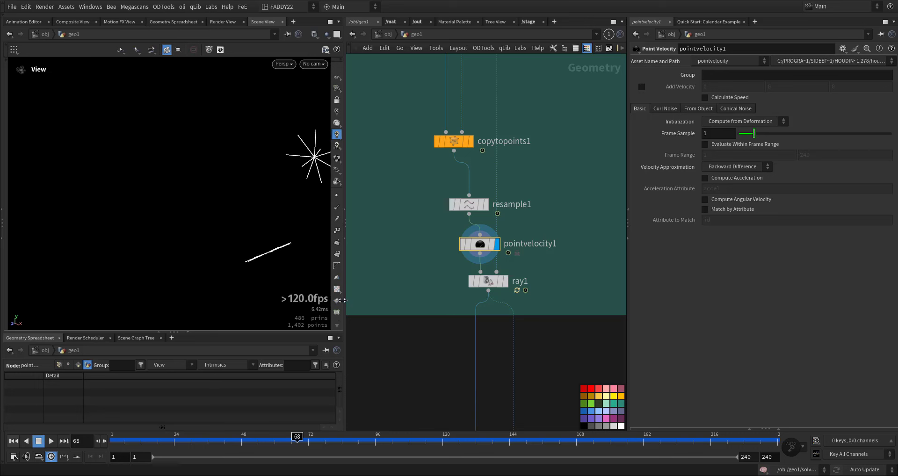
Step: Preview pointvelocity1's velocities with the v Point Attribute visualizer, scrubbing to frame 61, and turn the visualizers off again
scroll(337, 299, down, 5)
click(336, 278)
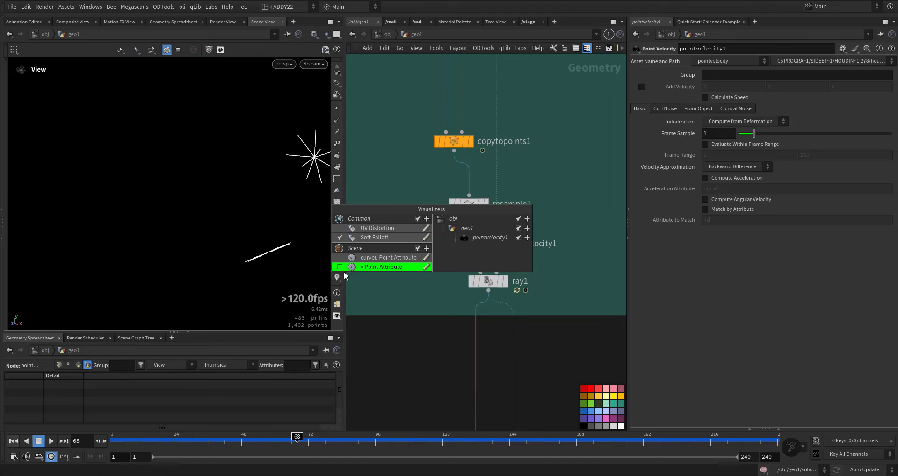
click(340, 266)
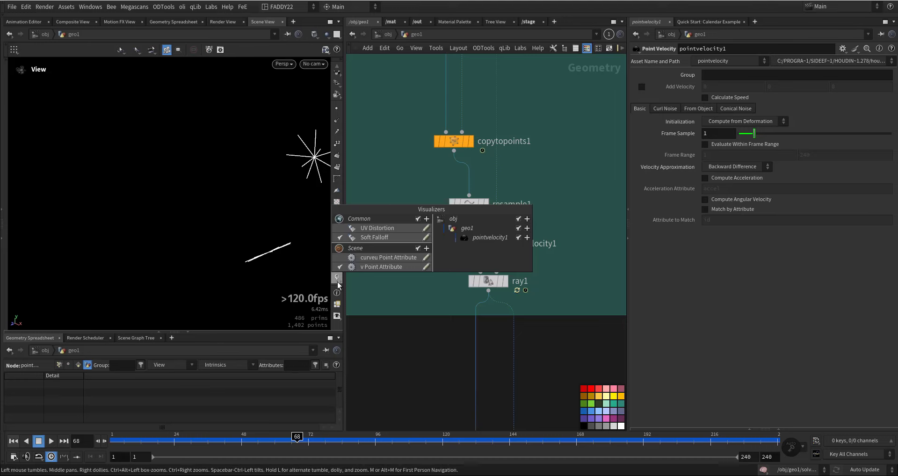
drag(187, 440, 277, 442)
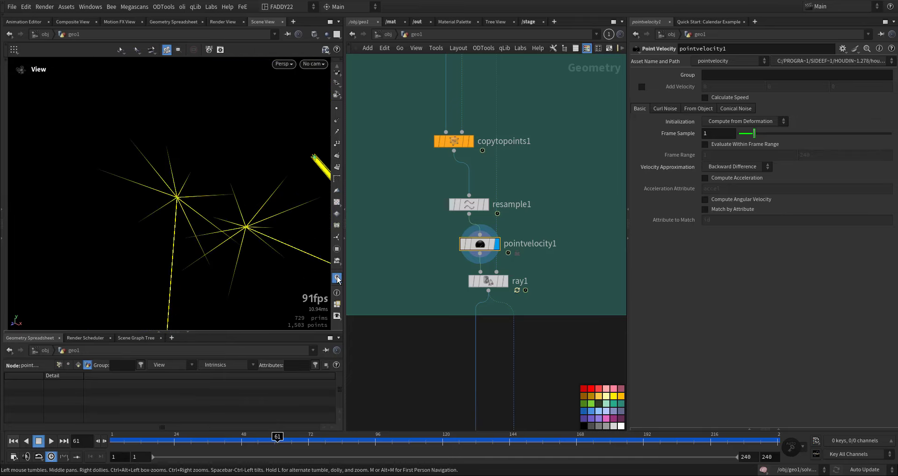
click(337, 278)
Step: Display ray1 with its parameters and scrub to frame 97 to examine the stars projected onto the curved surface
click(507, 282)
click(488, 285)
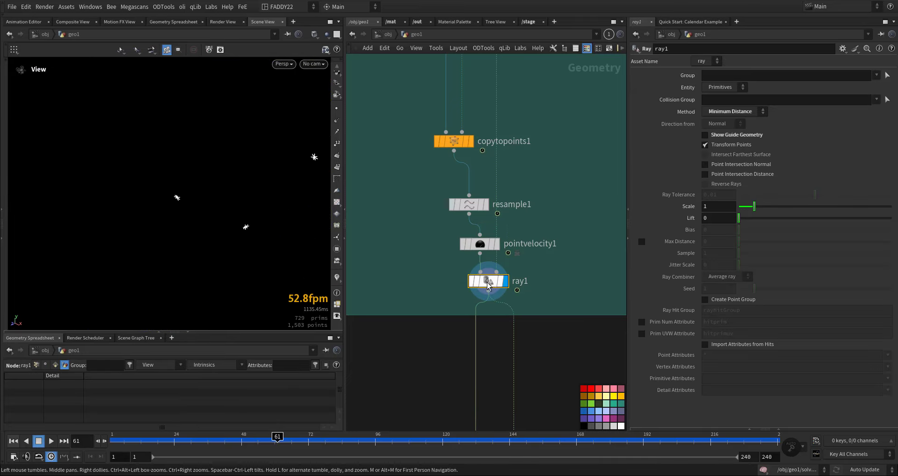
scroll(483, 246, down, 5)
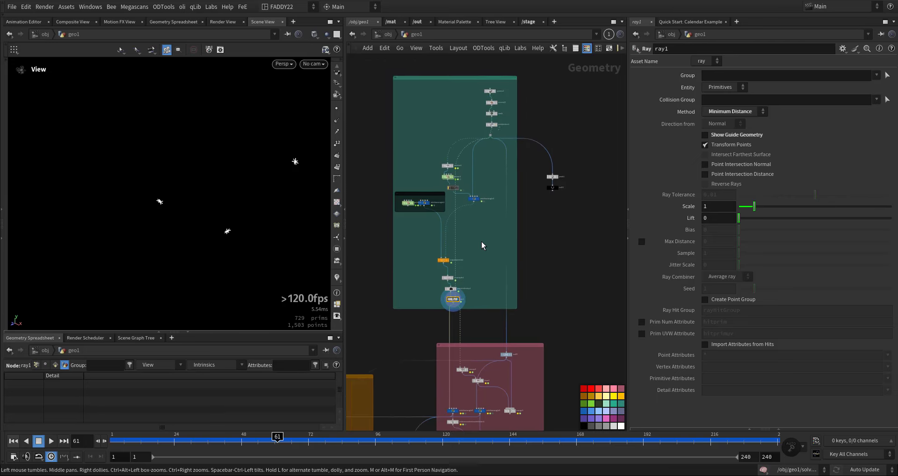
scroll(482, 245, up, 3)
drag(140, 442, 160, 440)
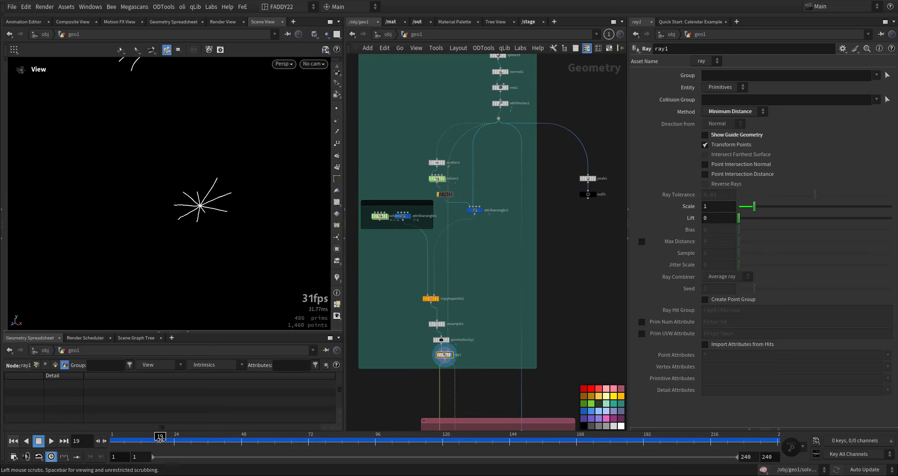
drag(220, 215, 180, 470)
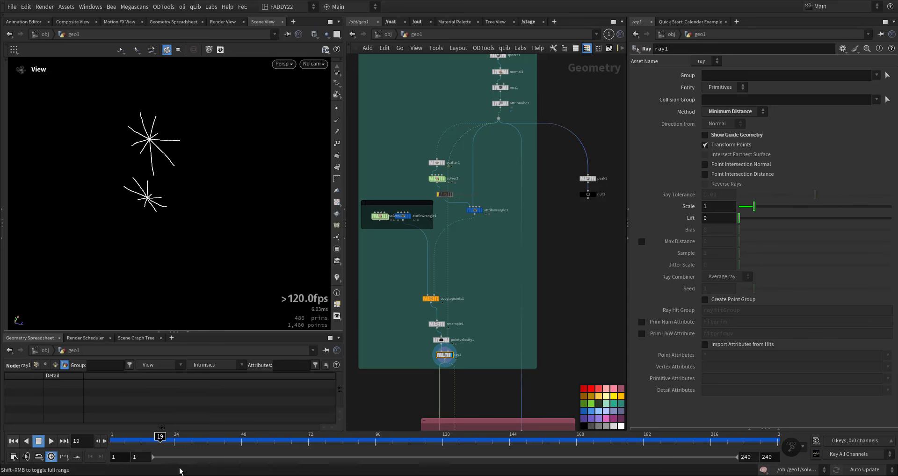
drag(124, 442, 378, 445)
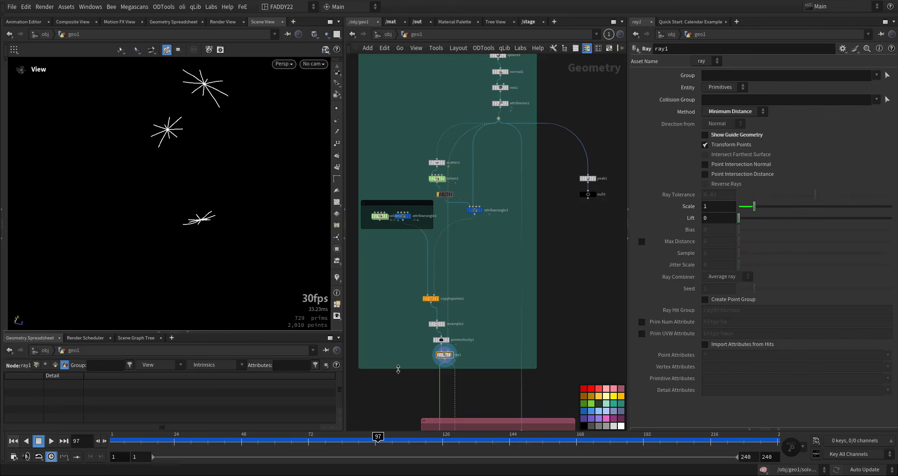
Step: Display sweep1 in the red network box and examine the tapered tubes and their Scale Ramp settings up close
middle_drag(442, 384, 567, 212)
scroll(507, 255, up, 2)
scroll(517, 247, up, 2)
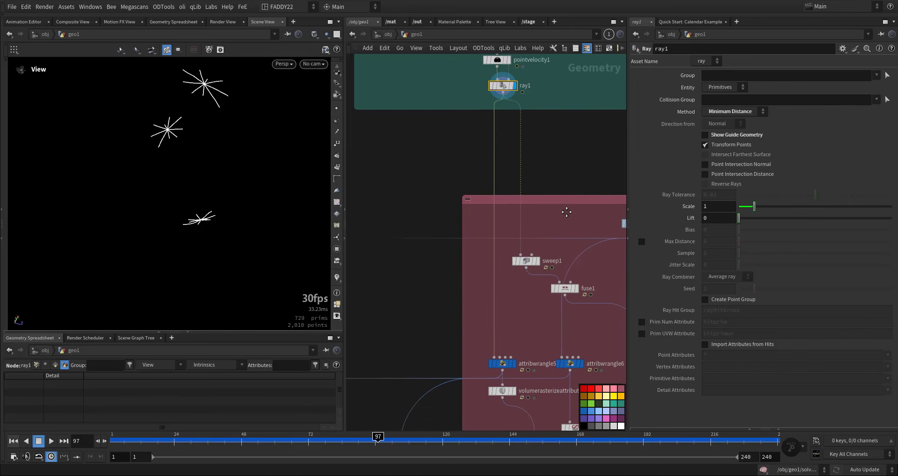
scroll(549, 240, up, 2)
click(512, 248)
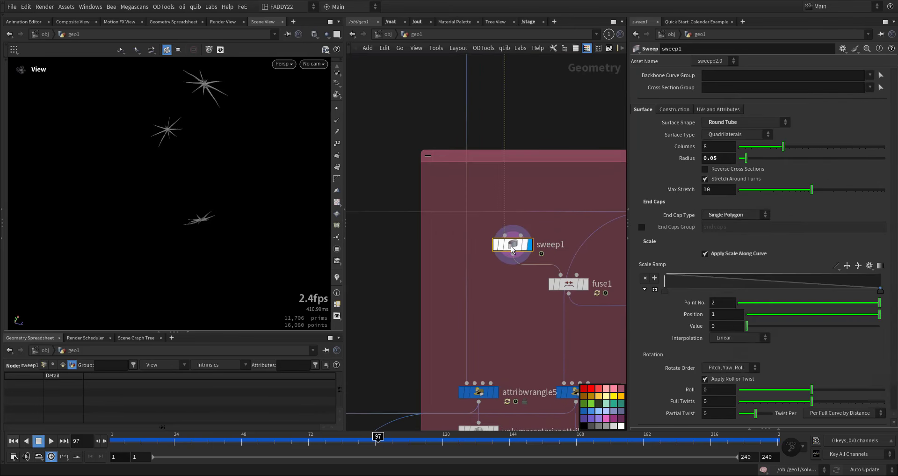
scroll(223, 187, up, 6)
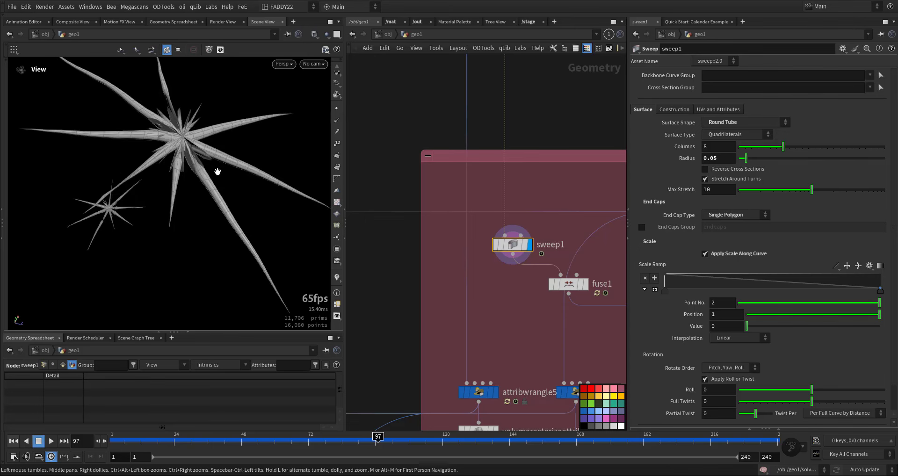
scroll(218, 171, down, 3)
mouse_move(240, 152)
mouse_down()
mouse_move(253, 122)
mouse_move(236, 159)
mouse_up()
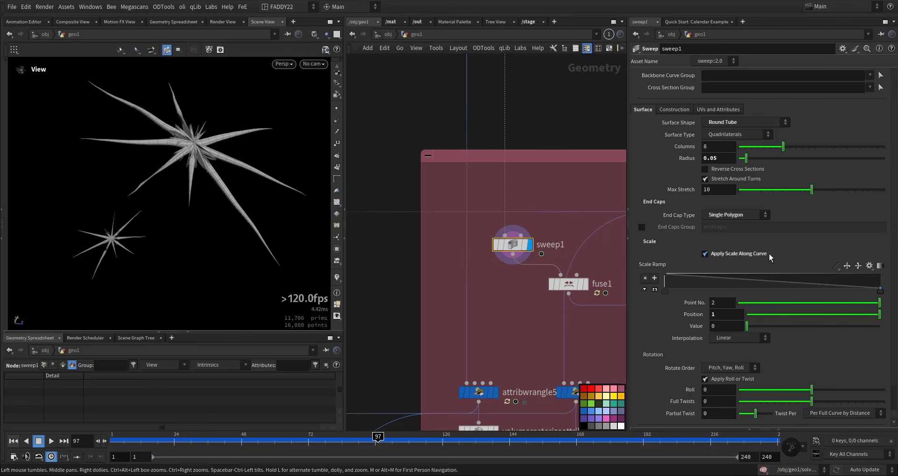
drag(214, 206, 279, 226)
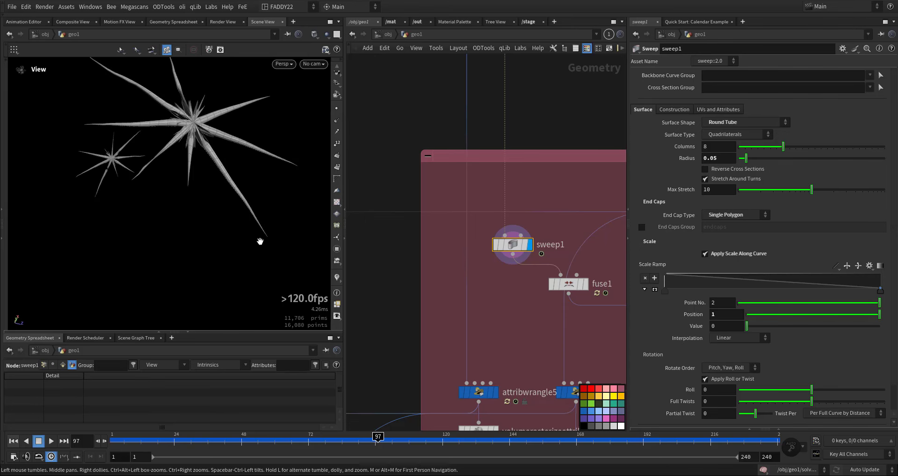
Step: Display fuse1 with its parameters and examine the fused star geometry from another angle
middle_drag(502, 315, 450, 287)
scroll(454, 287, down, 1)
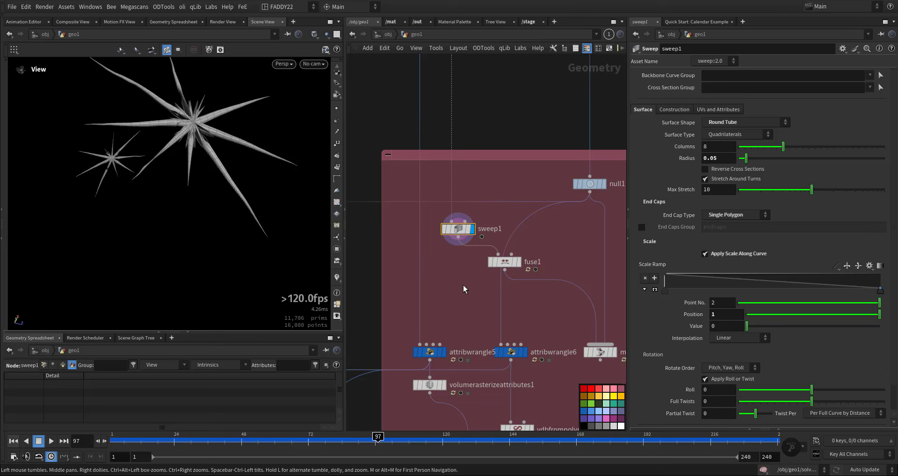
click(522, 266)
click(505, 262)
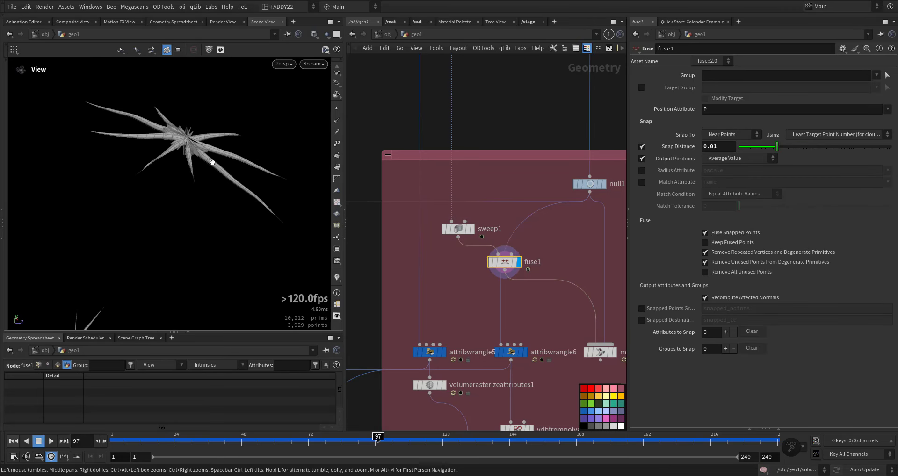
drag(212, 162, 238, 174)
Step: Display attribwrangle5 and examine its factor, influence and decay parameters, code and downstream nodes
middle_drag(578, 240, 579, 188)
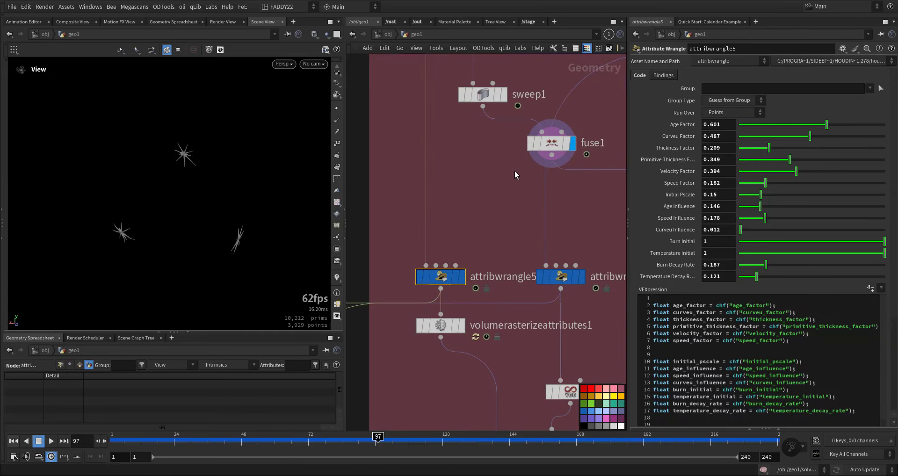
drag(512, 173, 582, 136)
drag(475, 222, 429, 281)
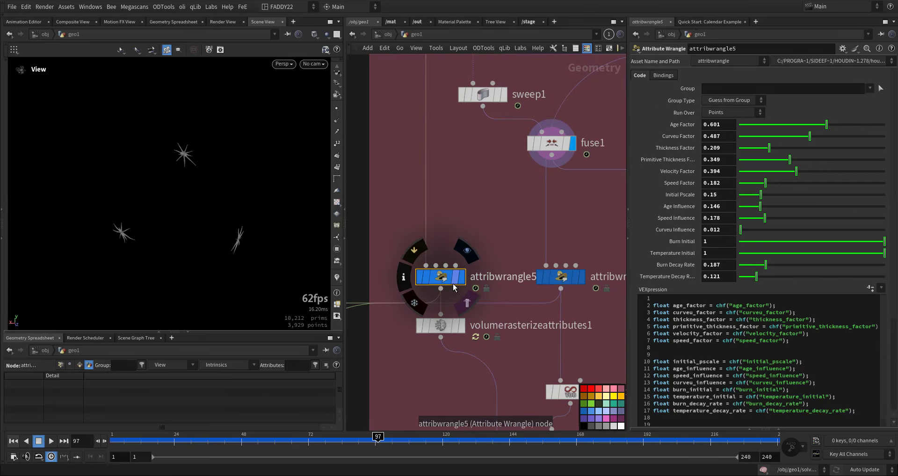
click(461, 280)
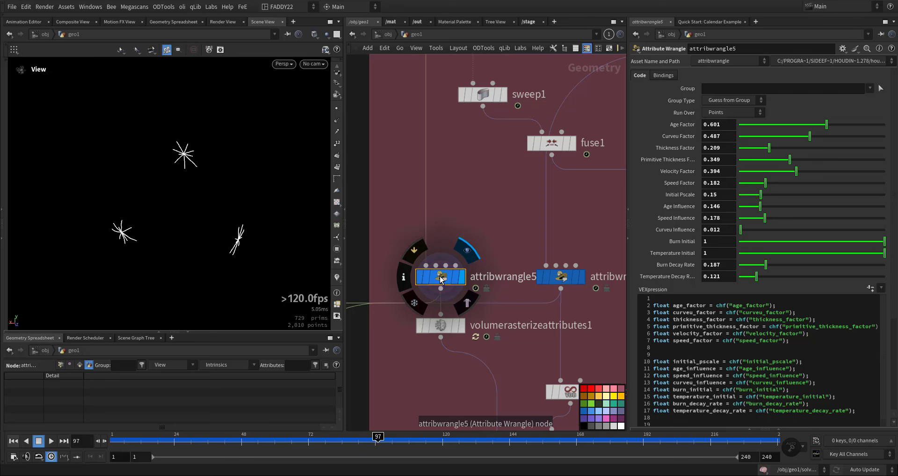
middle_drag(466, 235, 467, 226)
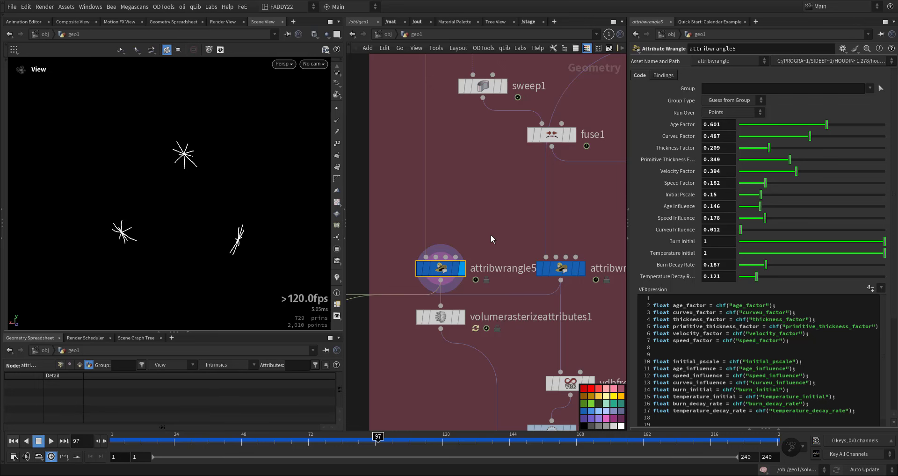
middle_drag(490, 235, 489, 170)
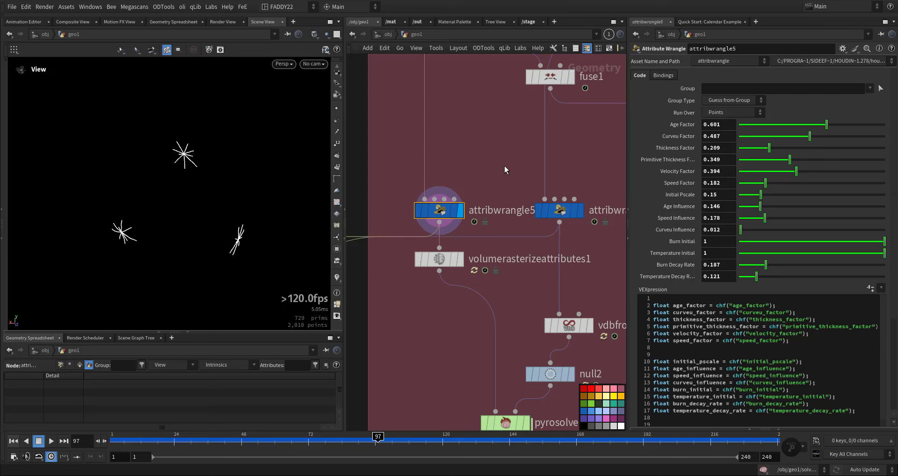
middle_drag(501, 172, 508, 130)
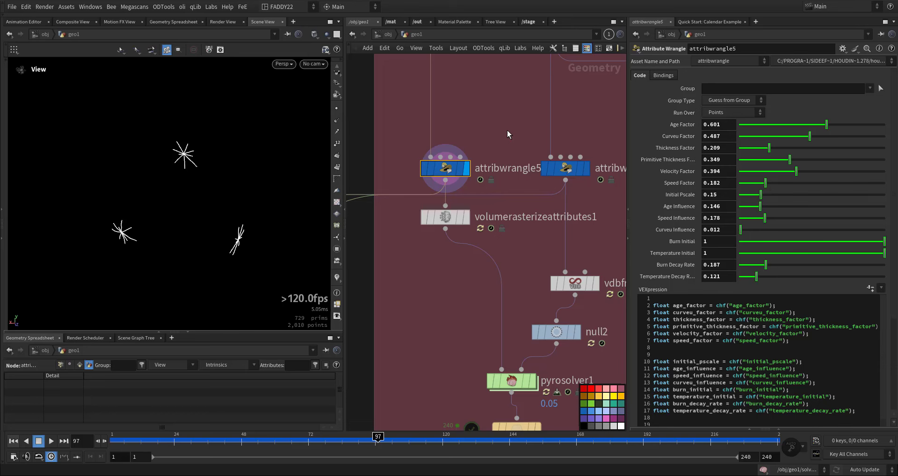
Step: Play the animation with attribwrangle5 displayed and stop it at frame 52
click(51, 441)
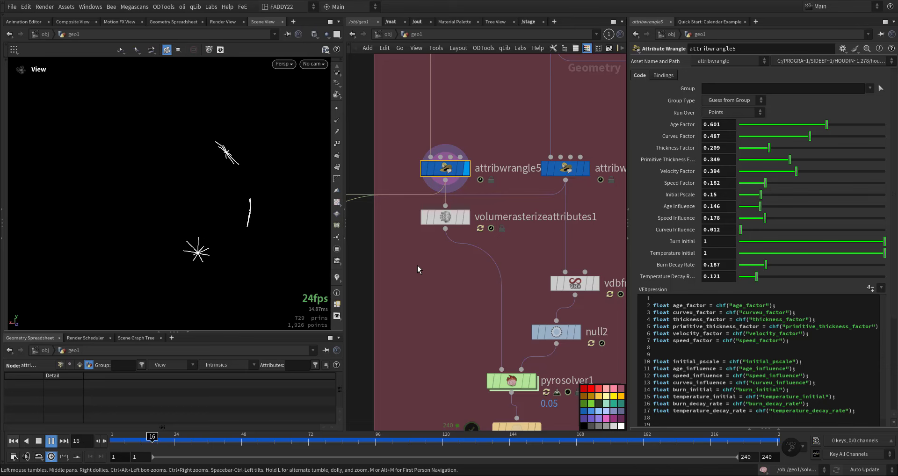
middle_drag(432, 258, 430, 246)
click(253, 436)
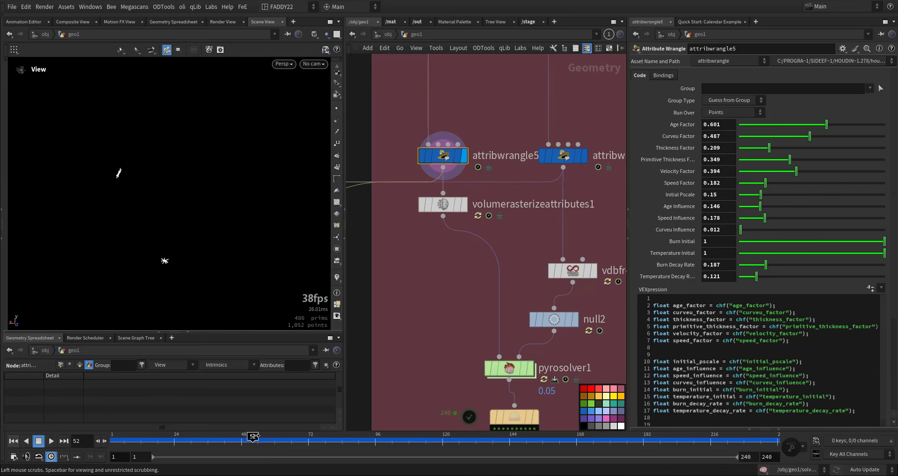
Step: Display volumerasterizeattributes1 and scrub to frame 15 to examine the rasterized star volumes and attribute settings
click(458, 204)
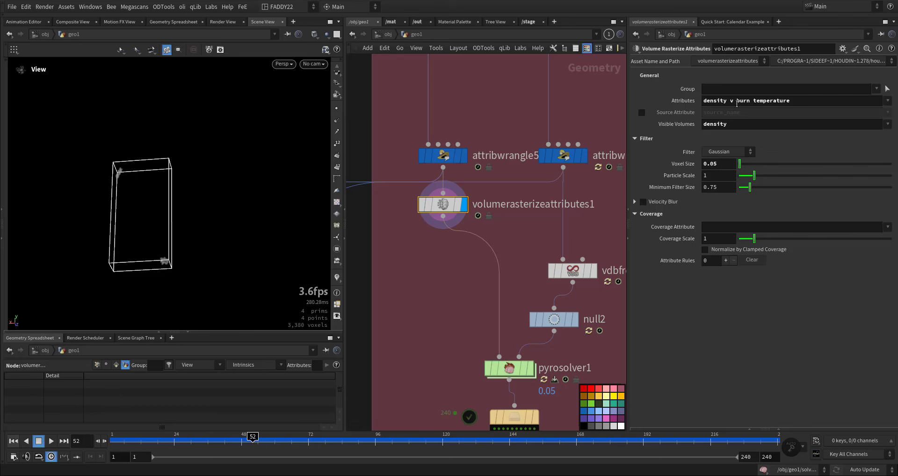
drag(243, 439, 179, 439)
drag(195, 245, 180, 224)
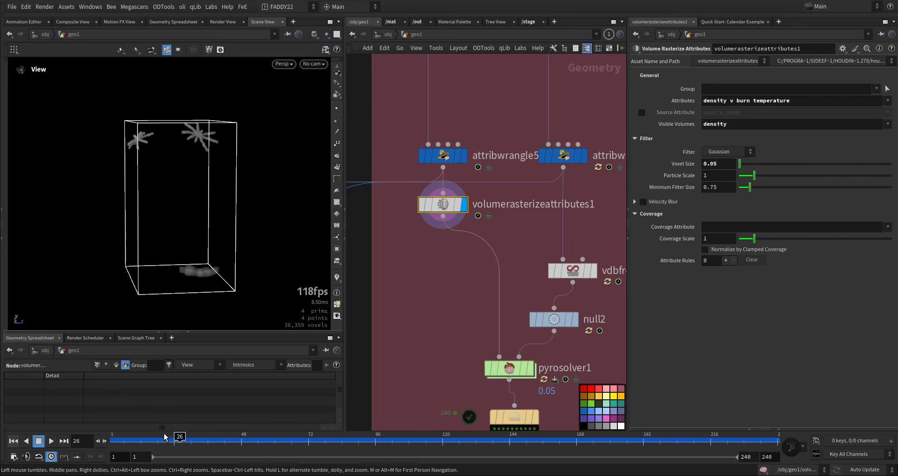
mouse_move(165, 439)
mouse_down()
mouse_move(217, 440)
mouse_move(151, 448)
mouse_up()
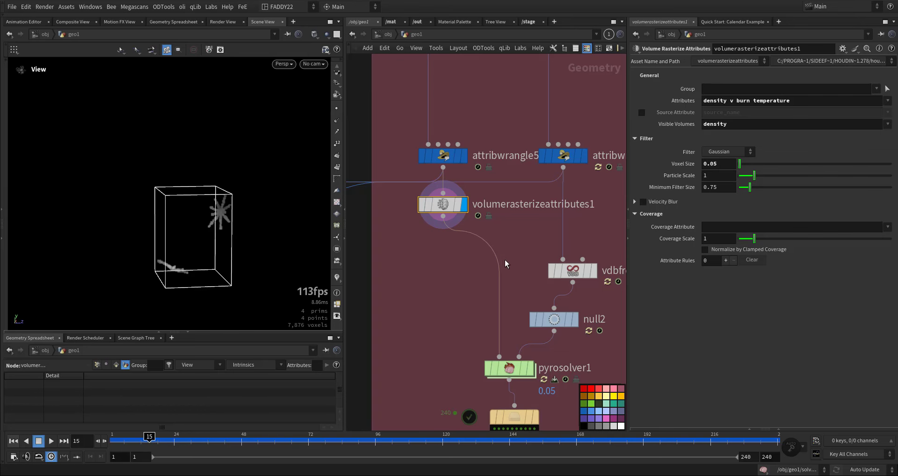
Step: Display attribwrangle6 and examine its orbit parameters, the cross(@P, @N) wind direction and the rotation matrix code
middle_drag(511, 253, 452, 293)
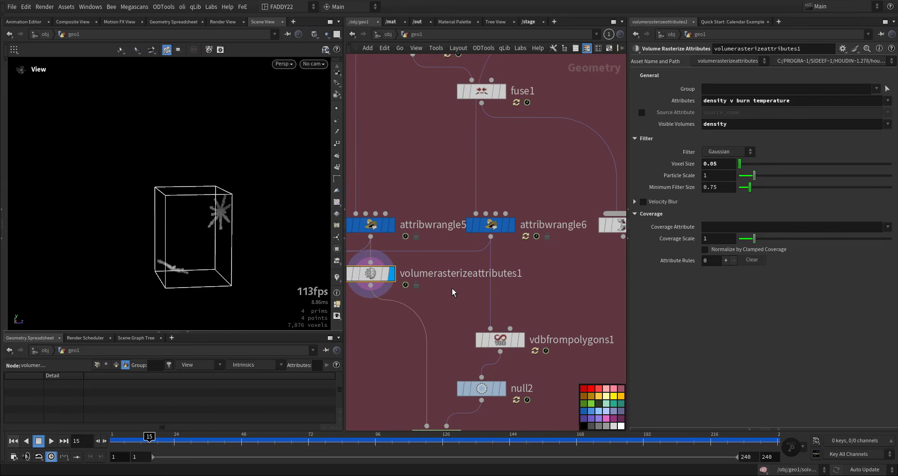
middle_drag(428, 185, 437, 215)
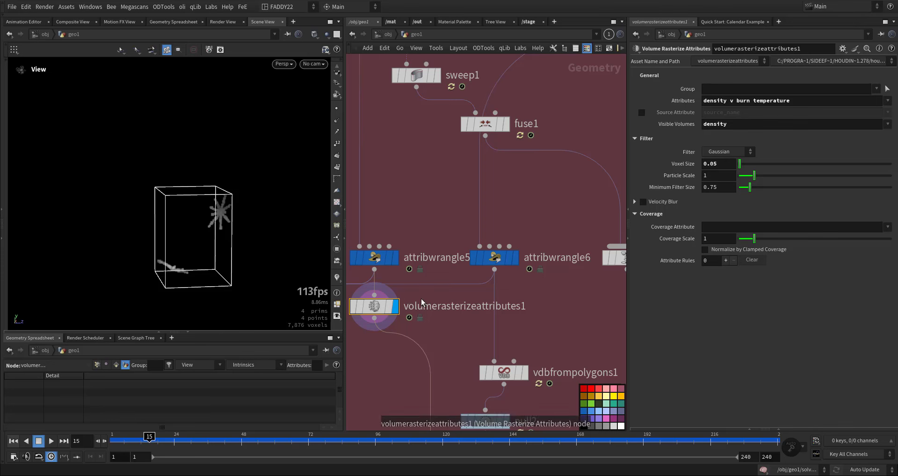
middle_drag(432, 292, 464, 248)
middle_drag(476, 298, 433, 269)
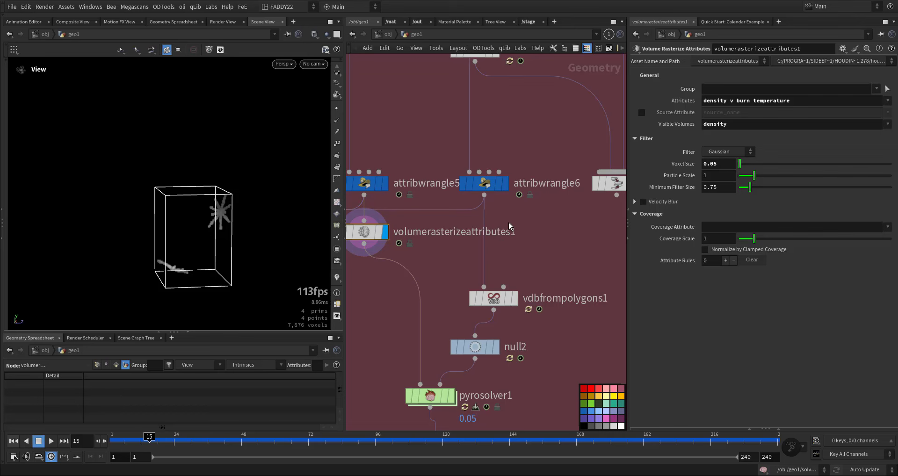
click(506, 185)
click(485, 183)
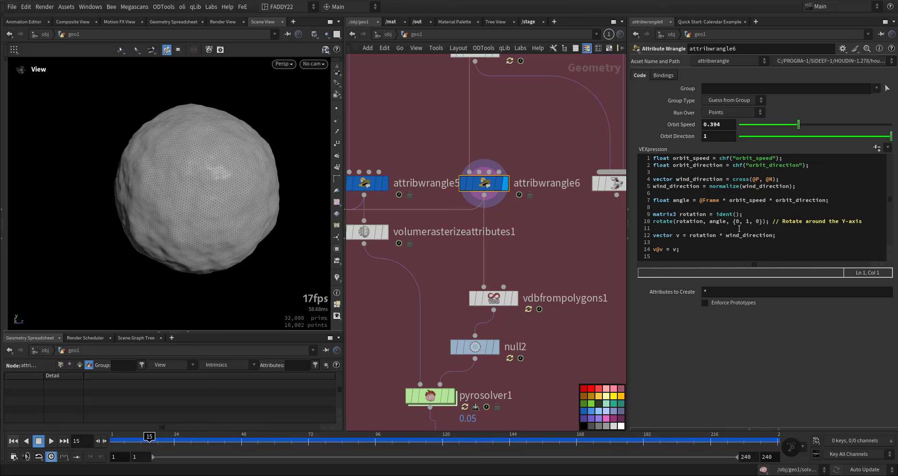
click(752, 180)
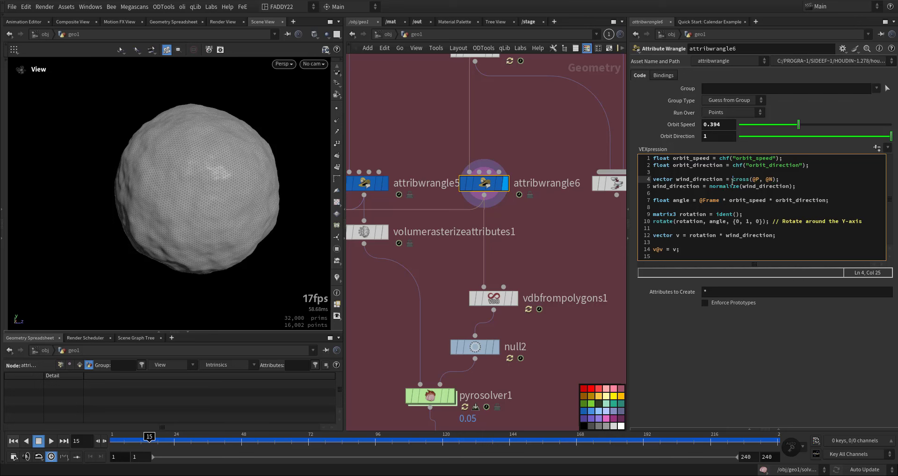
drag(732, 181, 776, 180)
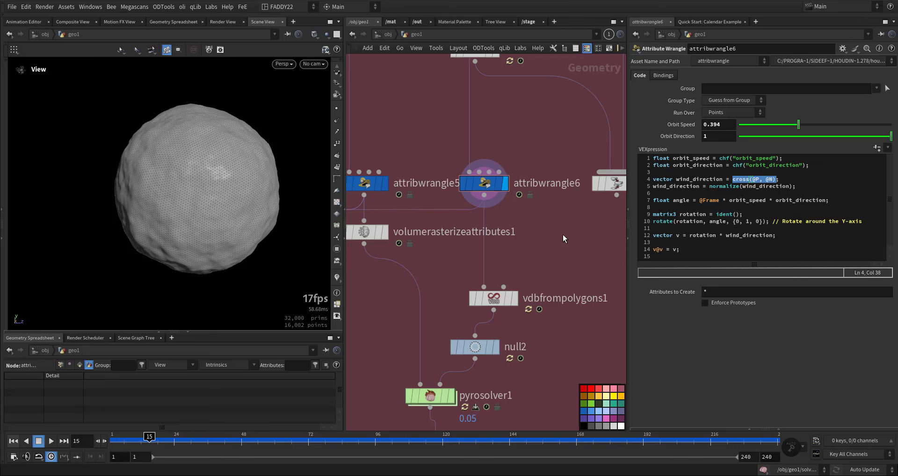
drag(652, 214, 752, 227)
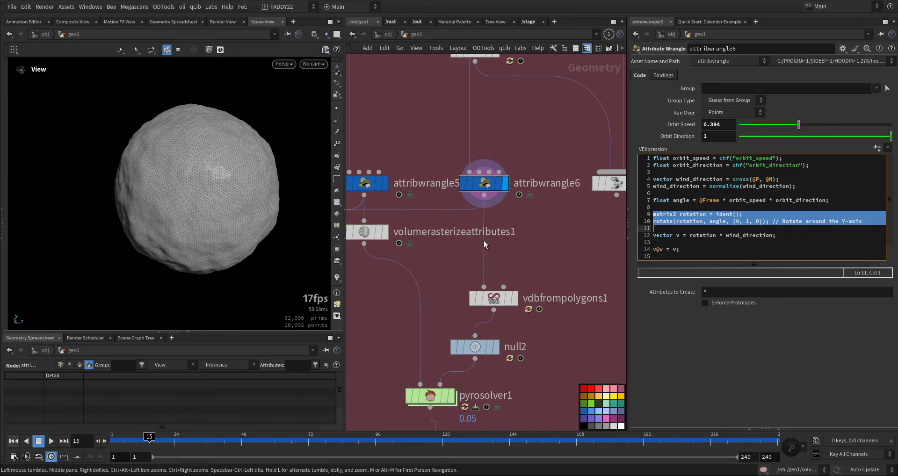
Step: Display vdbfrompolygons1 and examine its surface attribute point.v, VDB name cvel, and its connection through null2 to pyrosolver1
middle_drag(556, 225, 555, 158)
click(514, 232)
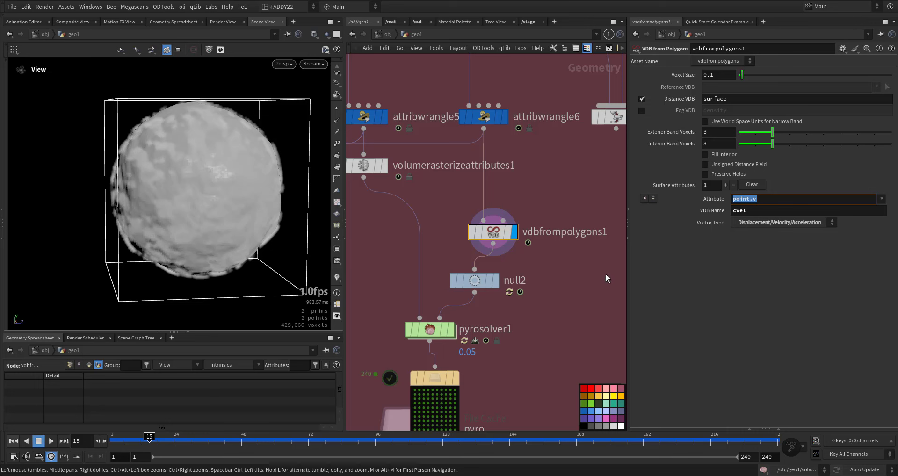
middle_drag(574, 277, 577, 252)
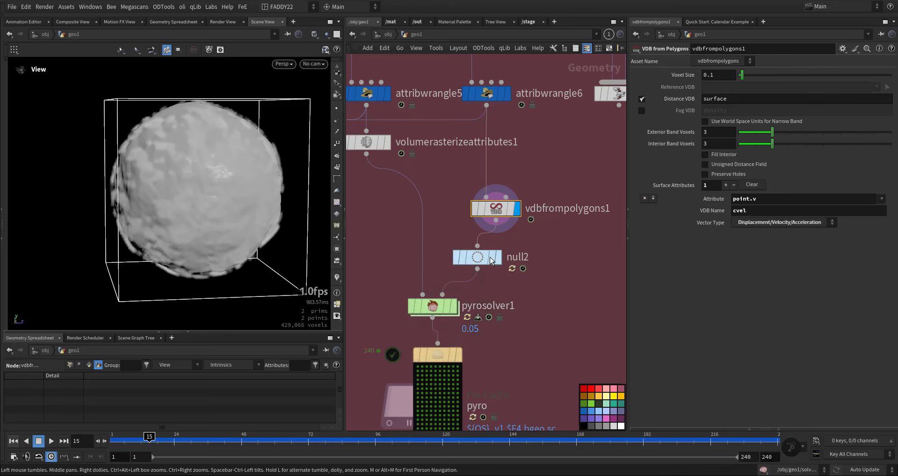
mouse_move(436, 307)
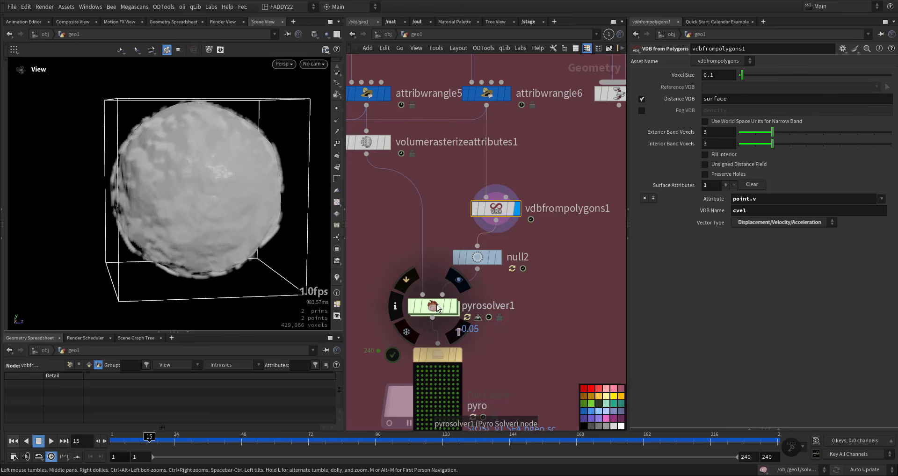
middle_drag(540, 293, 561, 264)
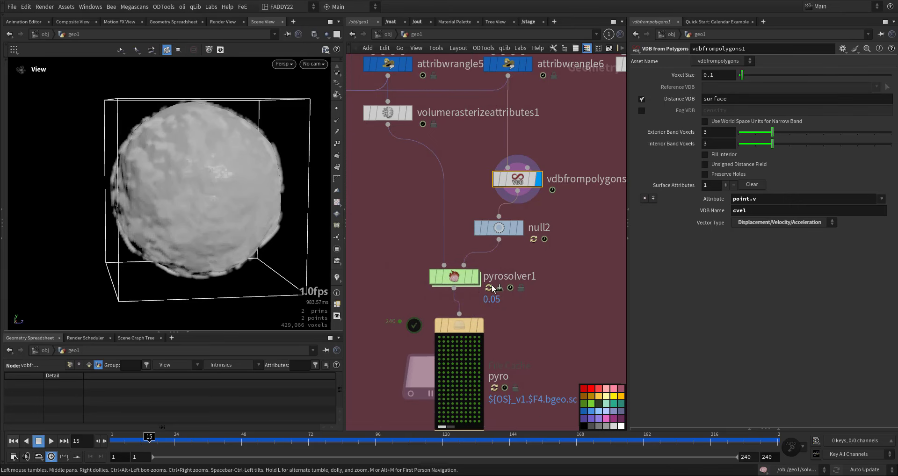
Step: Return to the first frame, display pyrosolver1 and examine its density dissipation, bounds resizing and source collision settings
click(13, 441)
click(475, 277)
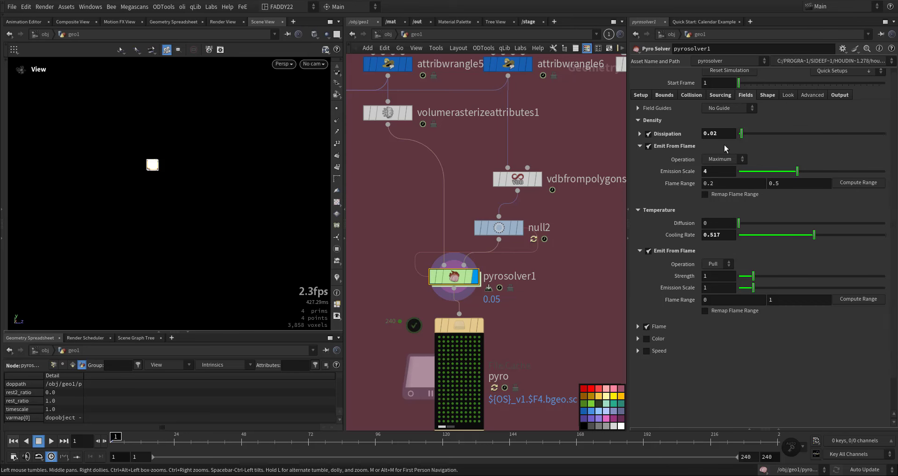
drag(719, 133, 701, 133)
click(663, 95)
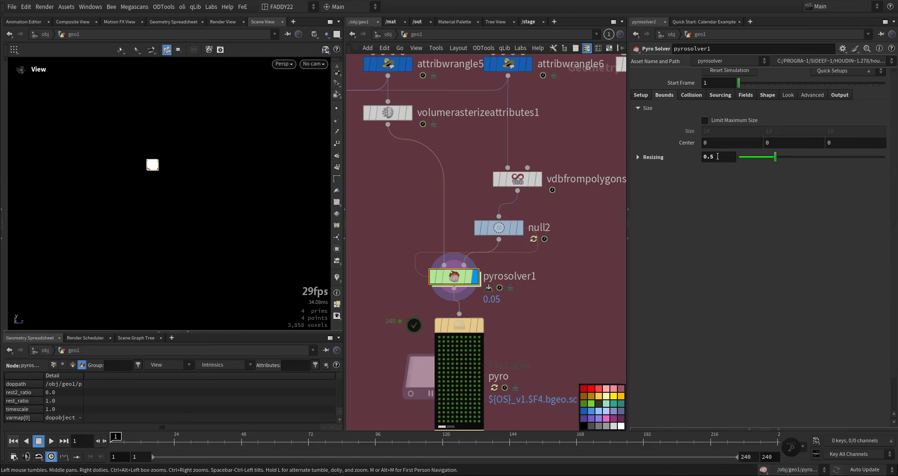
click(691, 95)
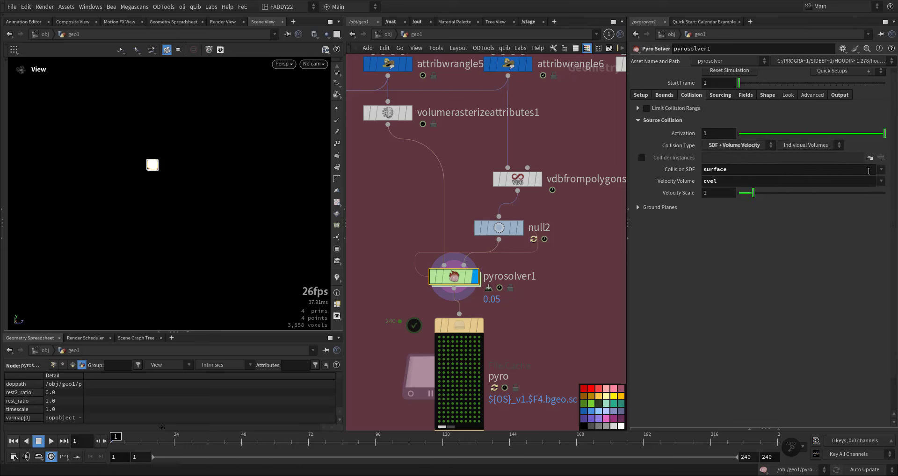
Step: Examine pyrosolver1's density, temperature, flame and vel source volumes, including the vel source scale
click(720, 95)
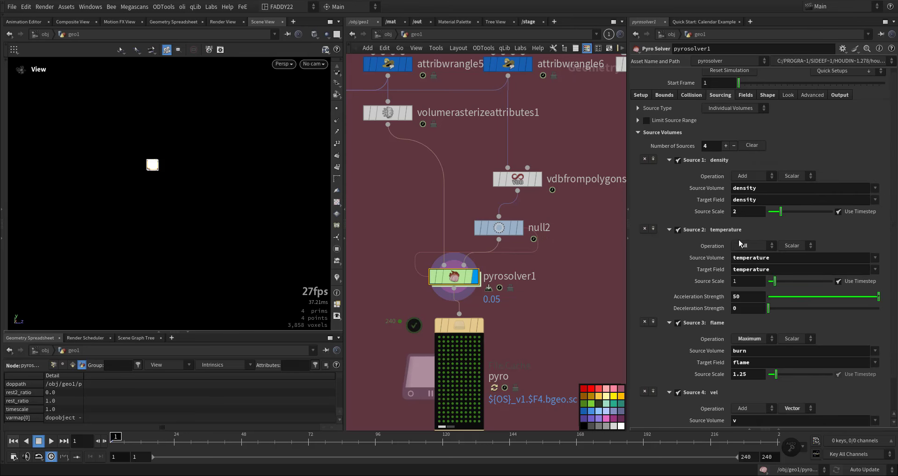
scroll(705, 305, down, 1)
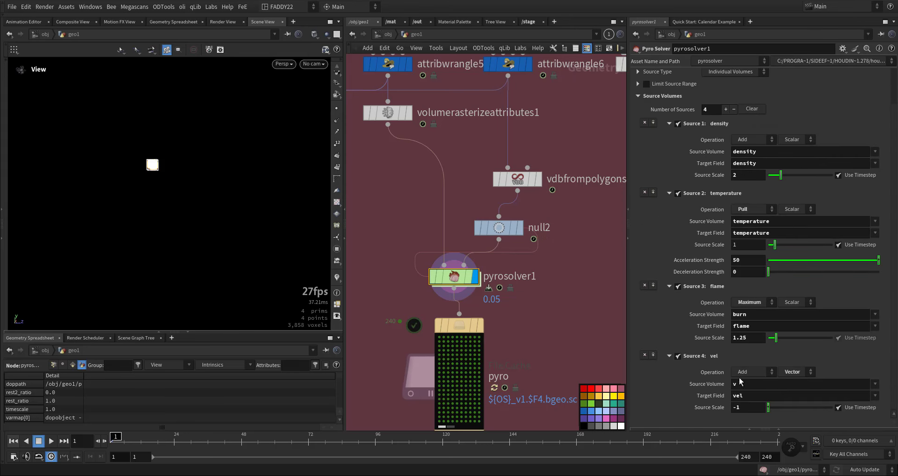
double_click(737, 407)
scroll(745, 140, up, 2)
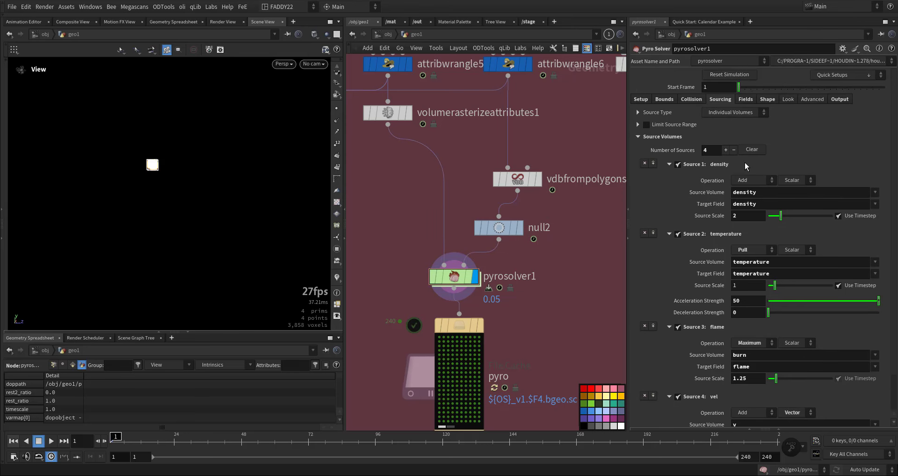
Step: Examine pyrosolver1's density and temperature field settings, buoyancy scale, gravity direction, disturbance and turbulence
click(748, 99)
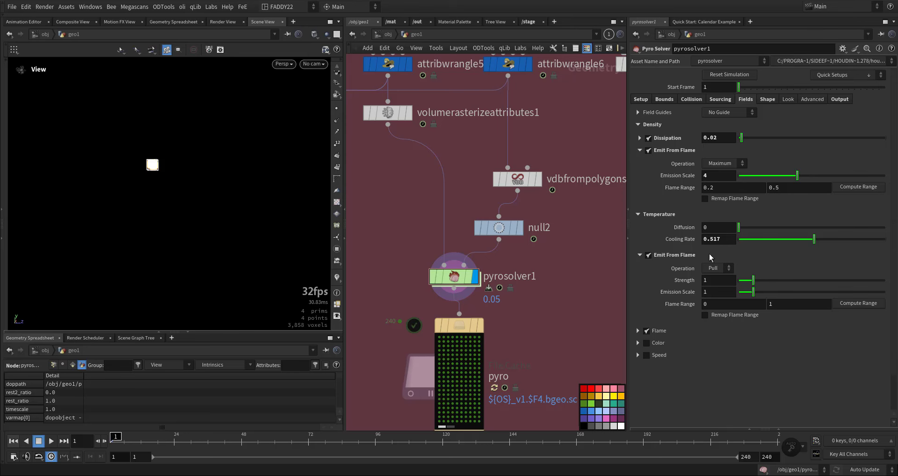
click(767, 99)
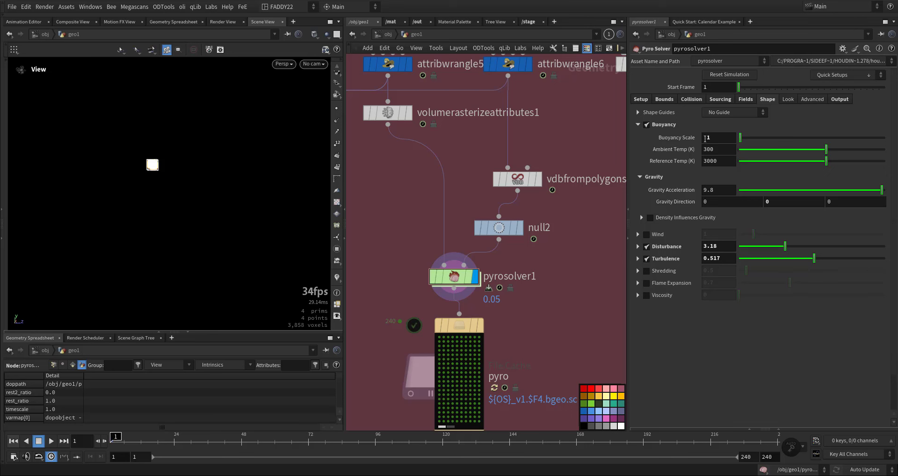
drag(705, 139, 714, 145)
drag(778, 202, 763, 206)
Step: Display the pyro file cache and examine its settings, plus pyrosolver1's exported fields and post-process options
middle_drag(506, 295, 547, 203)
drag(473, 224, 468, 222)
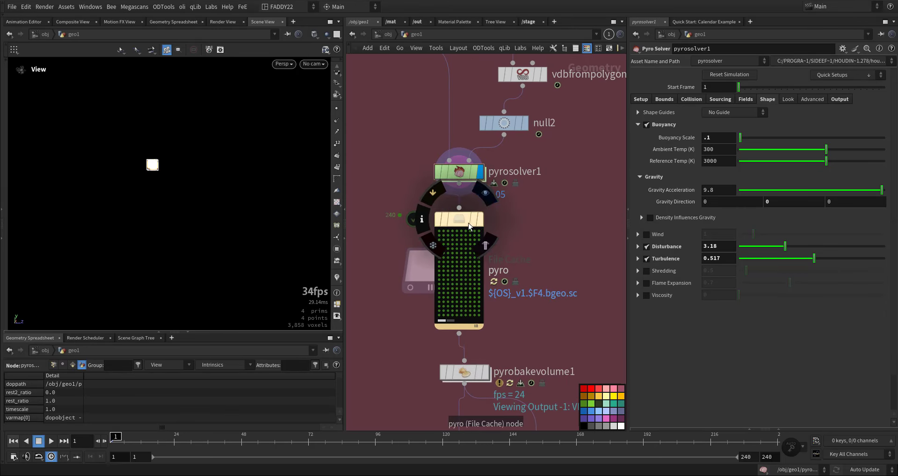
click(479, 218)
click(458, 219)
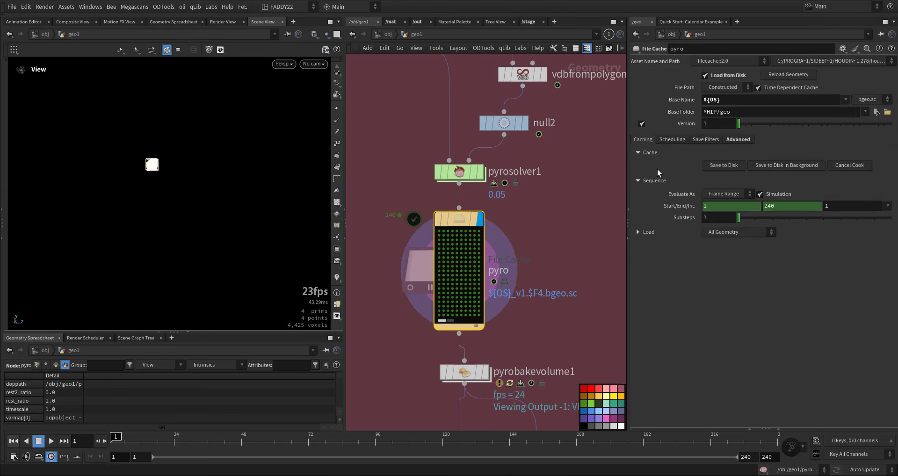
click(472, 174)
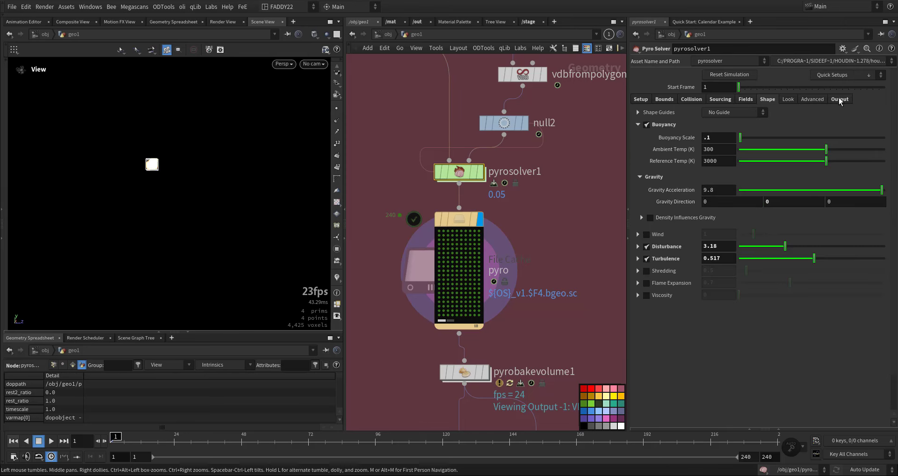
click(838, 100)
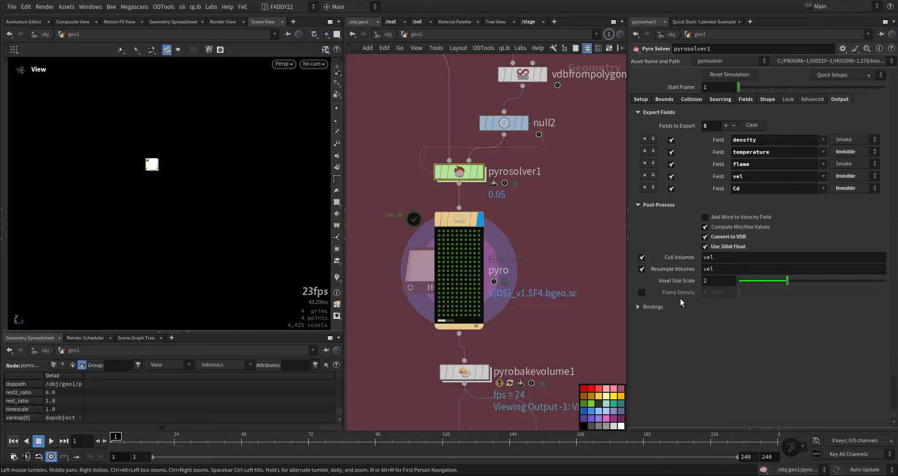
Step: Select the pyro file cache, play the cached simulation and stop it at frame 15
click(448, 272)
click(55, 442)
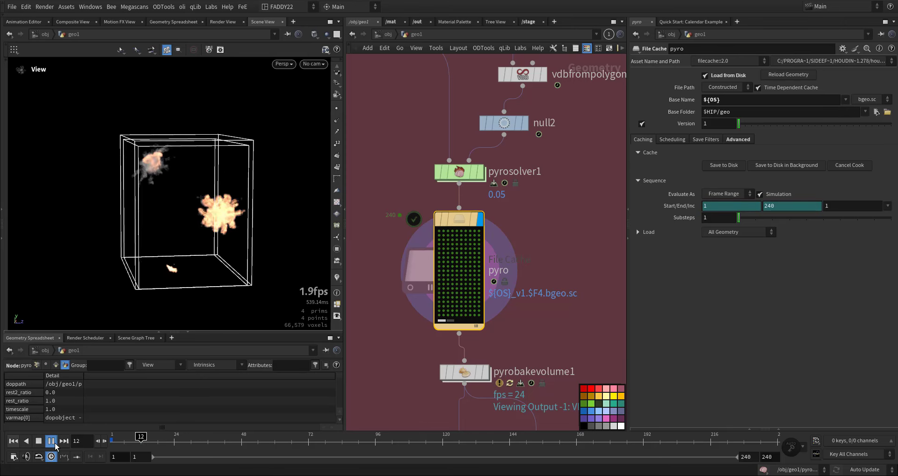
click(54, 442)
Step: Display pyrobakevolume1 and examine its fire, scatter and smoke settings, including the fire intensity scale
middle_drag(542, 358, 542, 283)
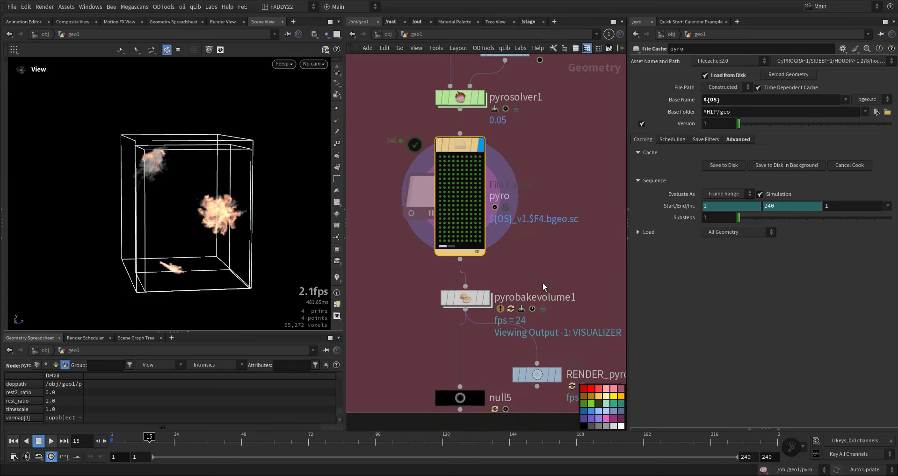
scroll(492, 305, up, 5)
click(484, 296)
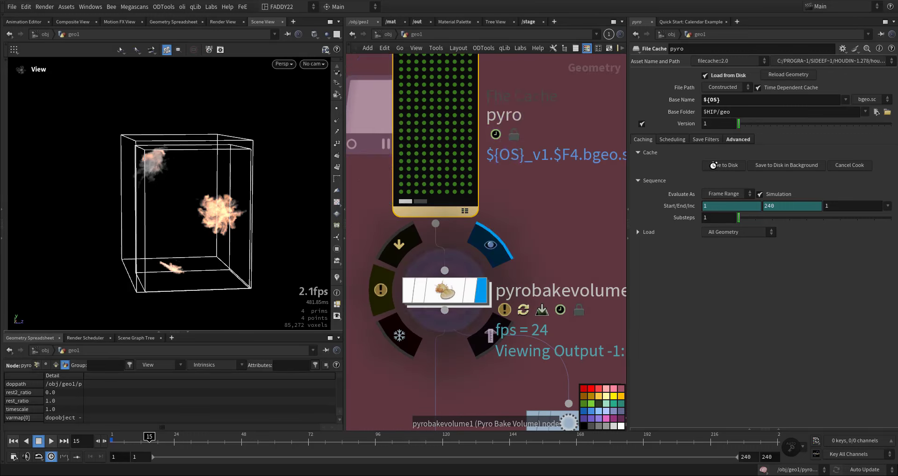
click(449, 290)
click(719, 154)
drag(720, 155, 678, 141)
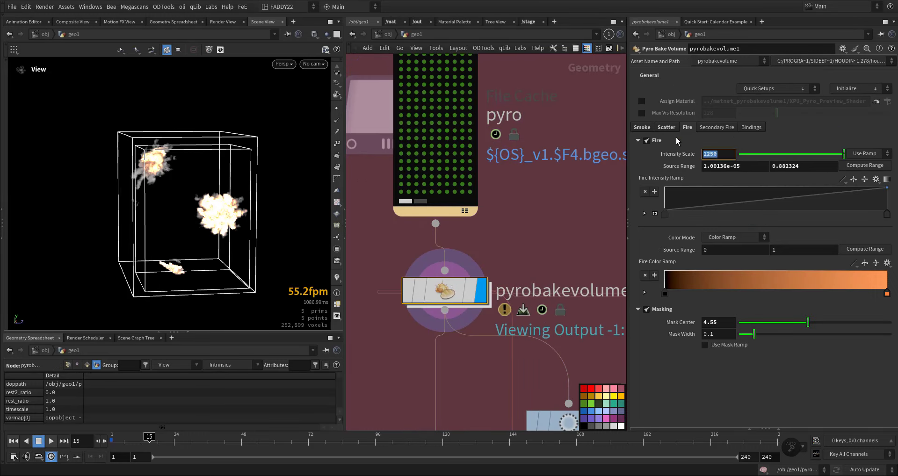
click(726, 157)
double_click(717, 154)
click(667, 128)
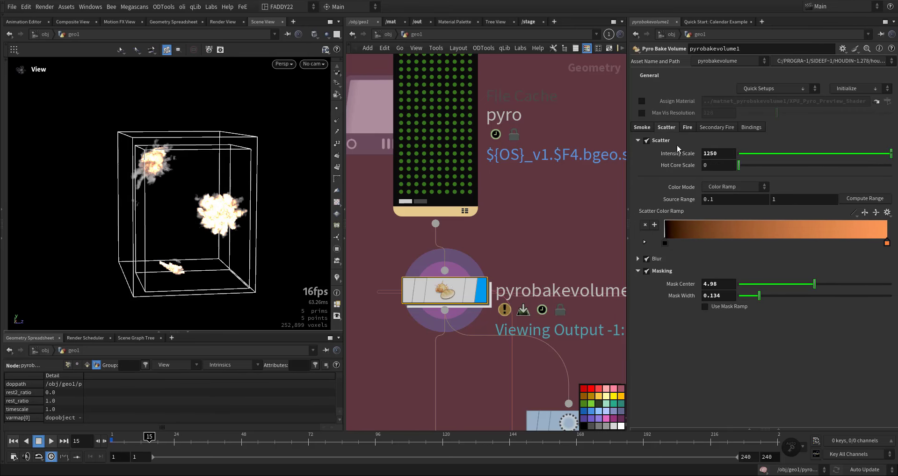
click(642, 127)
Step: Find the orange spark network box and display attribwrangle4 with its parameters and code
middle_drag(402, 357, 503, 358)
scroll(496, 293, down, 8)
scroll(490, 346, down, 4)
scroll(508, 326, up, 8)
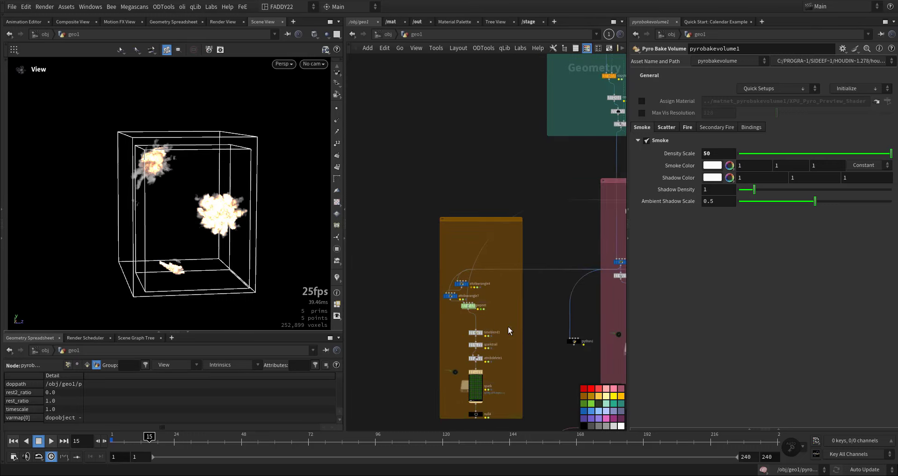
middle_drag(473, 296, 528, 322)
scroll(557, 354, down, 4)
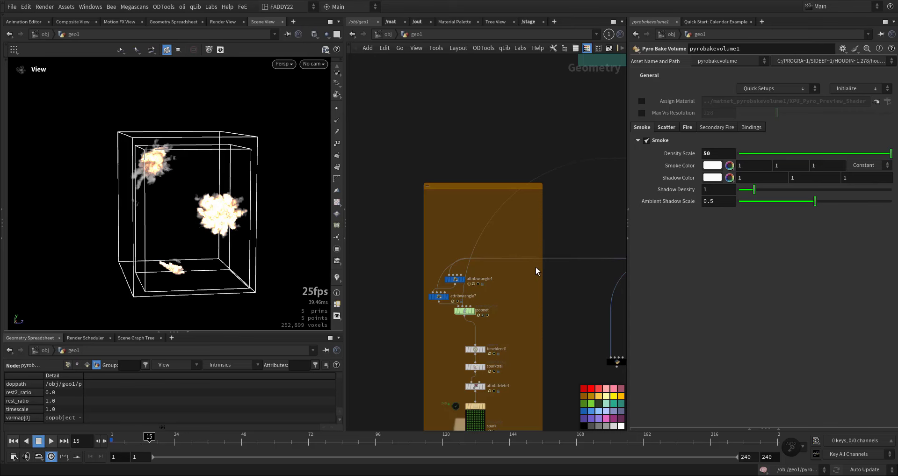
middle_drag(568, 222, 678, 215)
scroll(473, 287, up, 1)
scroll(473, 288, up, 1)
middle_drag(544, 237, 574, 192)
scroll(523, 268, up, 2)
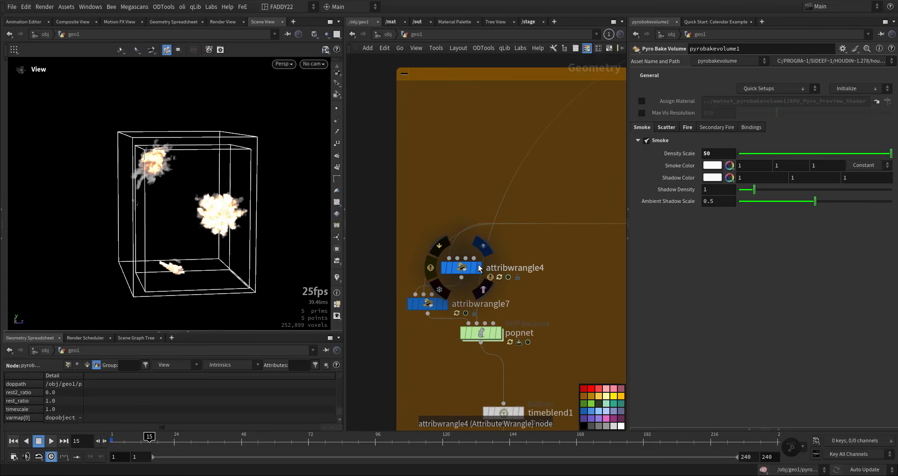
click(479, 268)
click(458, 271)
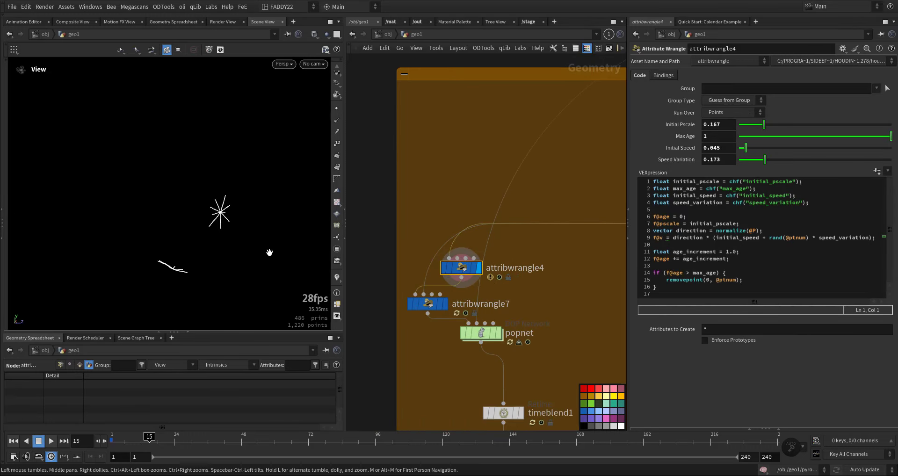
Step: Examine attribwrangle4's star geometry in the viewport and play back its animation
mouse_move(214, 228)
mouse_down()
mouse_move(241, 209)
mouse_move(229, 220)
mouse_up()
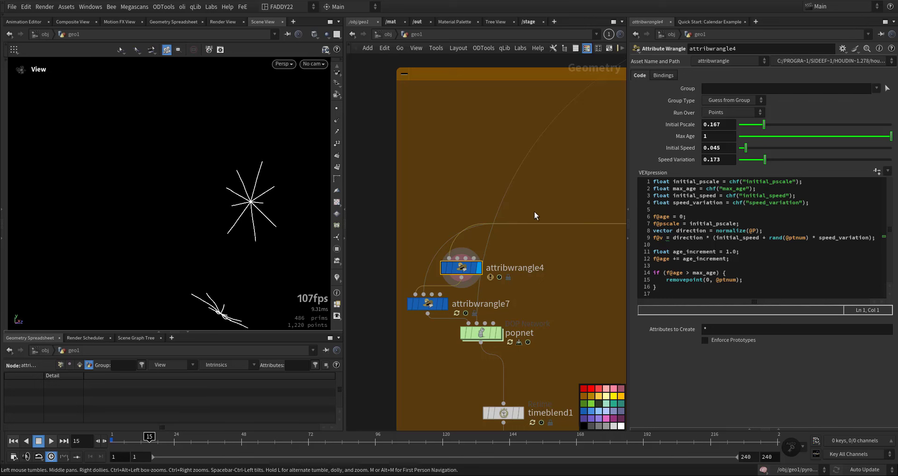
middle_drag(573, 242, 561, 205)
drag(415, 196, 473, 241)
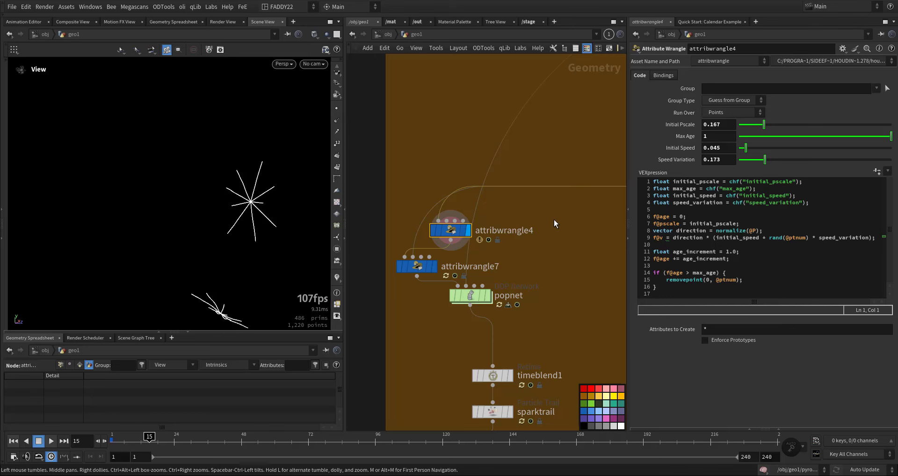
click(51, 442)
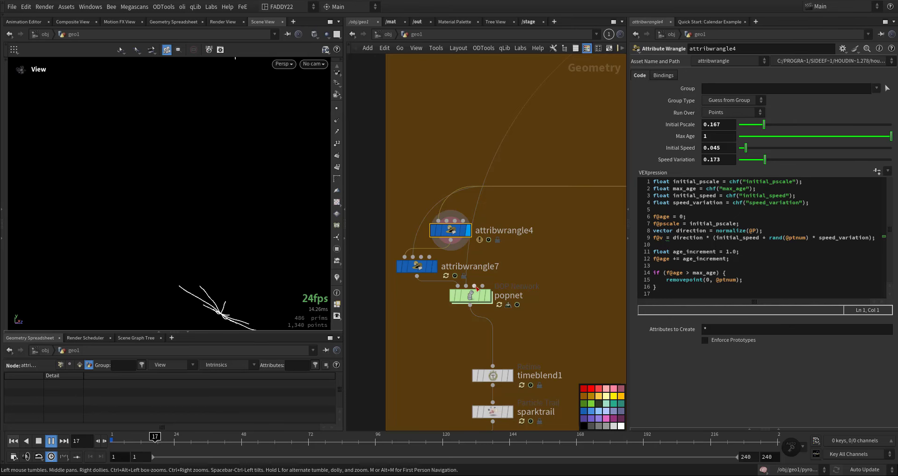
Step: Display attribwrangle7 and examine its velocity-blending code and thresholds while replaying the animation
mouse_move(435, 270)
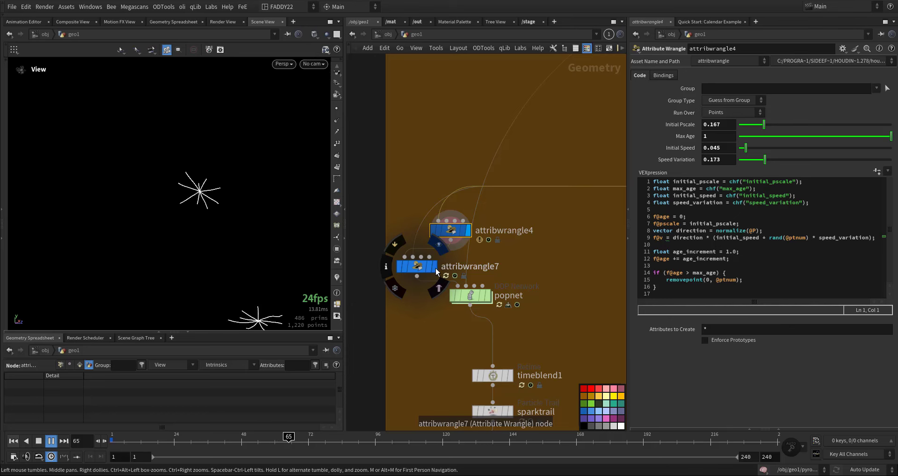
click(423, 266)
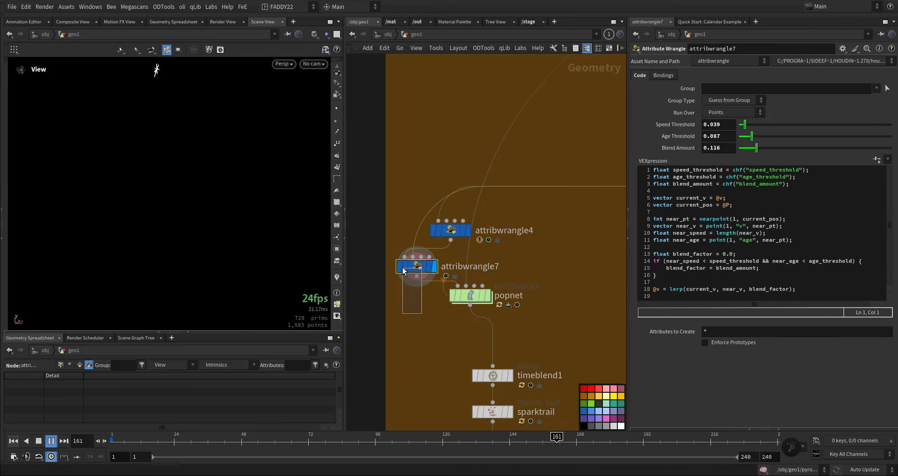
click(451, 437)
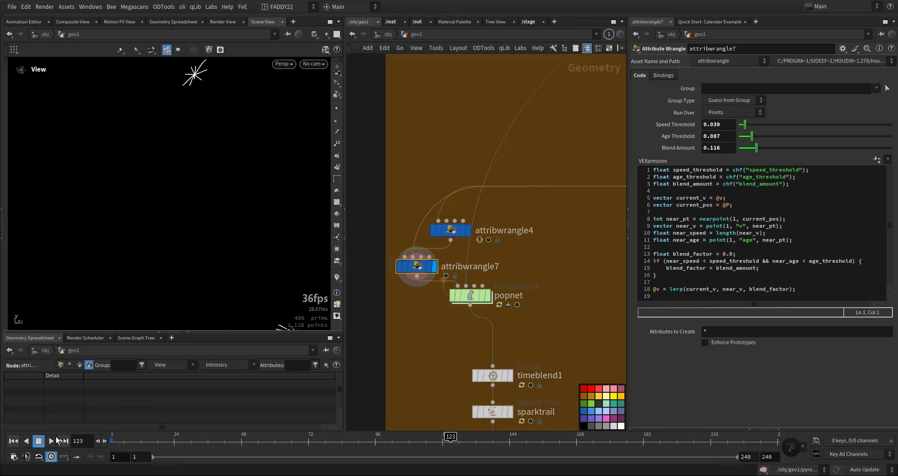
click(51, 442)
drag(417, 267, 418, 282)
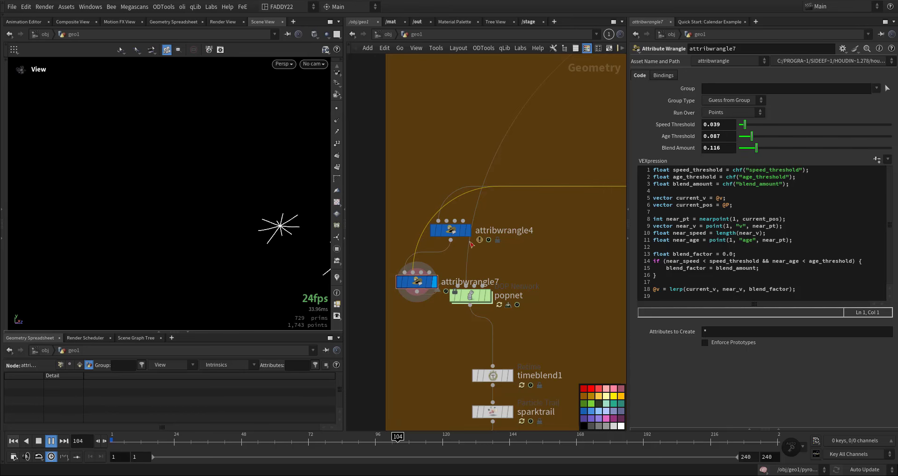
Step: Trace attribwrangle7's input back to the red pyro network box and examine attribwrangle6's orbit code
middle_drag(540, 248, 441, 294)
scroll(540, 275, down, 5)
middle_drag(603, 278, 451, 293)
scroll(494, 290, up, 5)
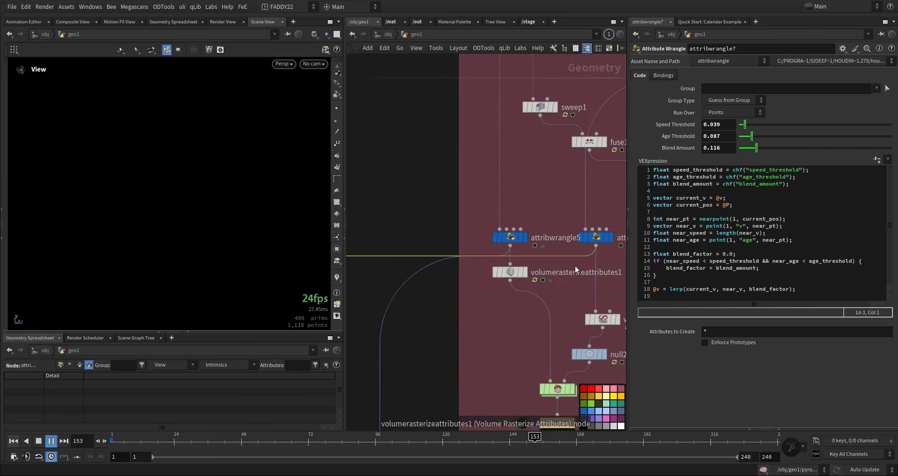
click(597, 231)
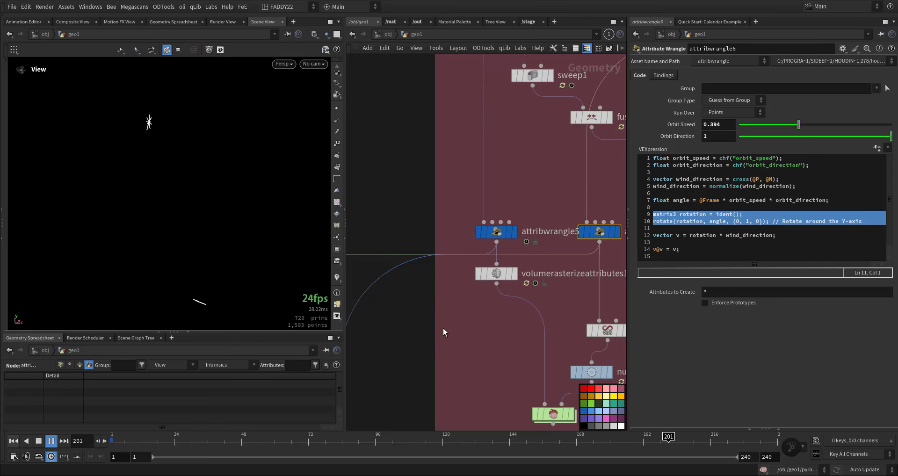
Step: Return to attribwrangle7 in the orange network box and move the node up, away from popnet
middle_drag(416, 330, 563, 279)
middle_drag(507, 291, 617, 268)
middle_drag(365, 269, 604, 255)
scroll(601, 256, up, 3)
scroll(512, 259, up, 1)
click(495, 262)
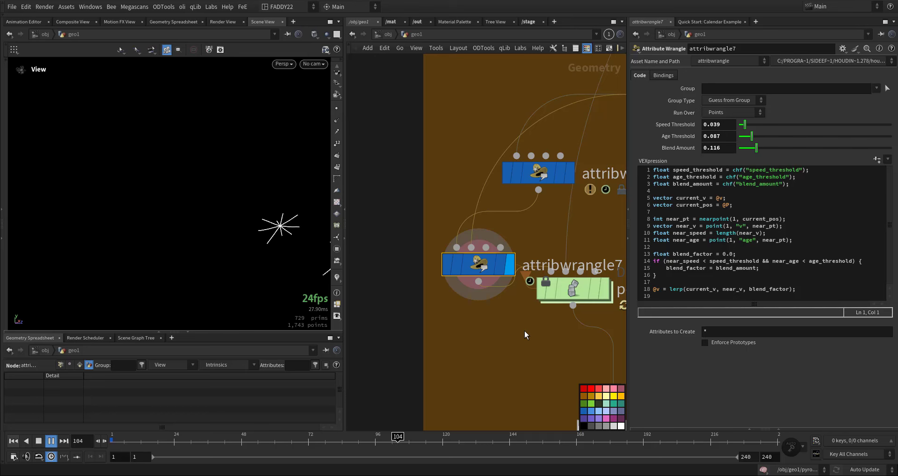
drag(490, 269, 483, 247)
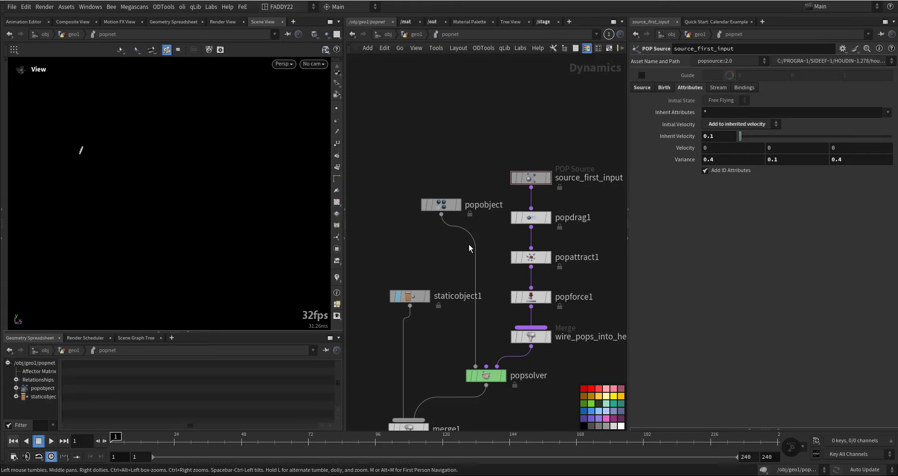
Step: Inside popnet, select source_first_input and examine its inherited velocity and variance attributes
middle_drag(468, 244, 435, 191)
middle_drag(471, 245, 447, 274)
drag(409, 122, 473, 180)
middle_drag(481, 187, 445, 208)
drag(433, 115, 582, 160)
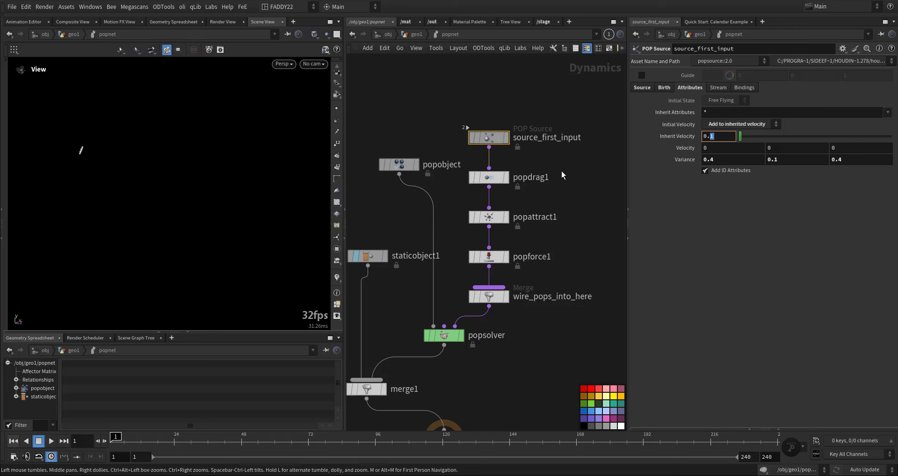
Step: Examine popdrag1, popattract1 and popforce1 in turn, including the attraction goal and force noise settings
drag(562, 164, 456, 198)
drag(571, 200, 479, 233)
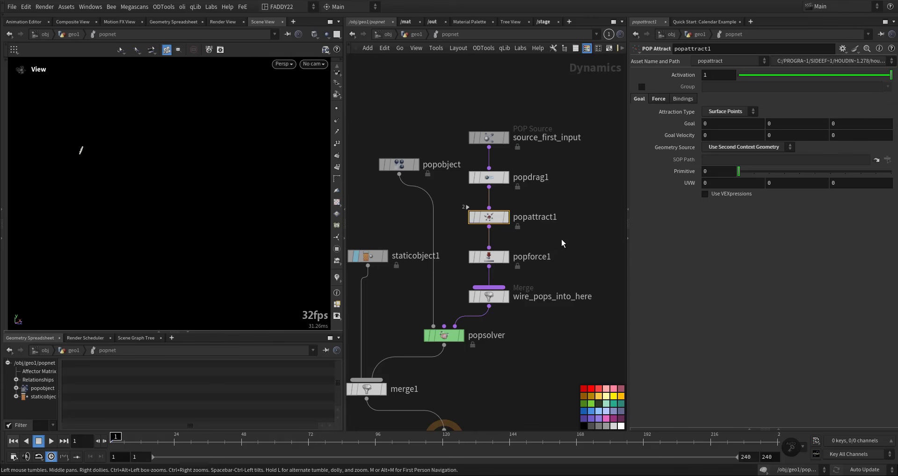
drag(562, 243, 501, 275)
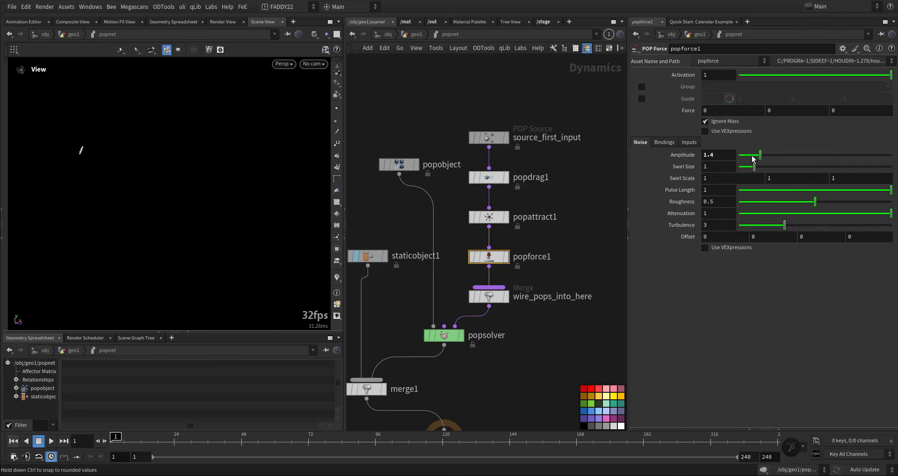
middle_drag(578, 259, 573, 240)
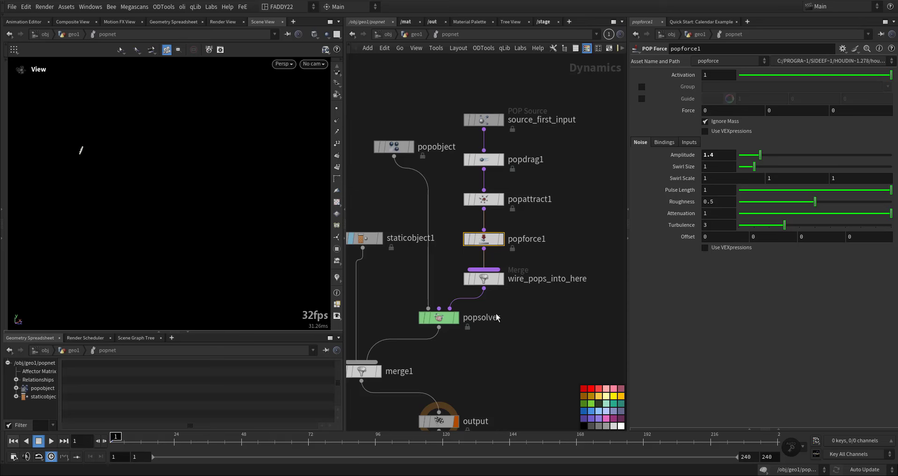
Step: Go back to the geo1 network, display sparktrail and examine its Look and Split settings
click(416, 34)
middle_drag(521, 365, 424, 186)
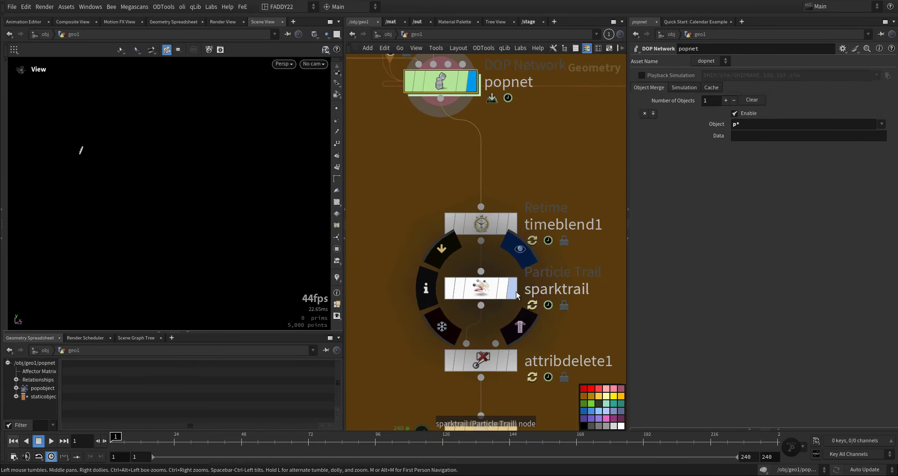
click(474, 290)
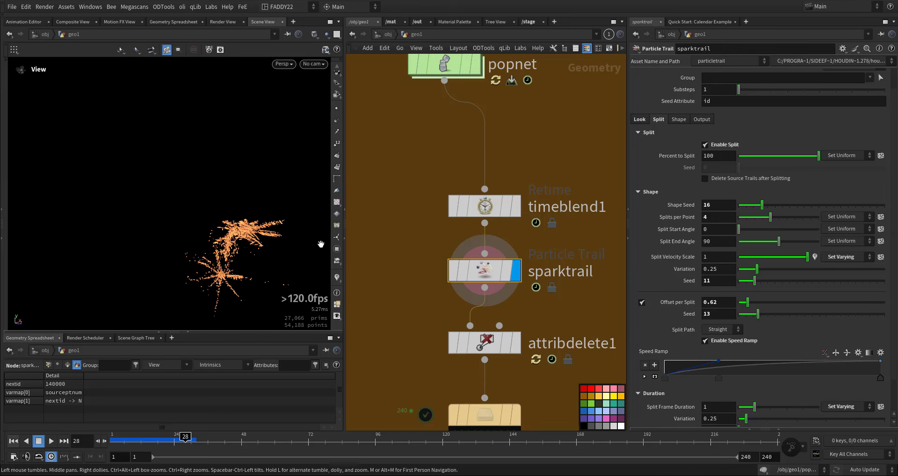
scroll(650, 200, up, 1)
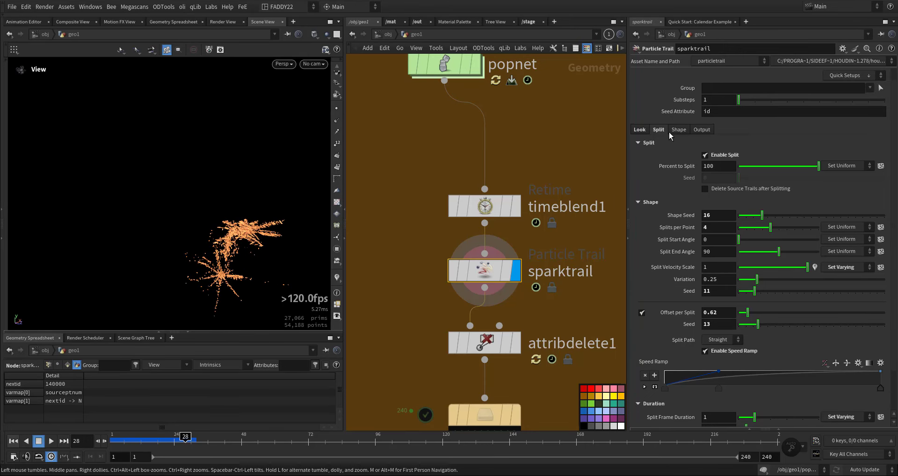
click(639, 130)
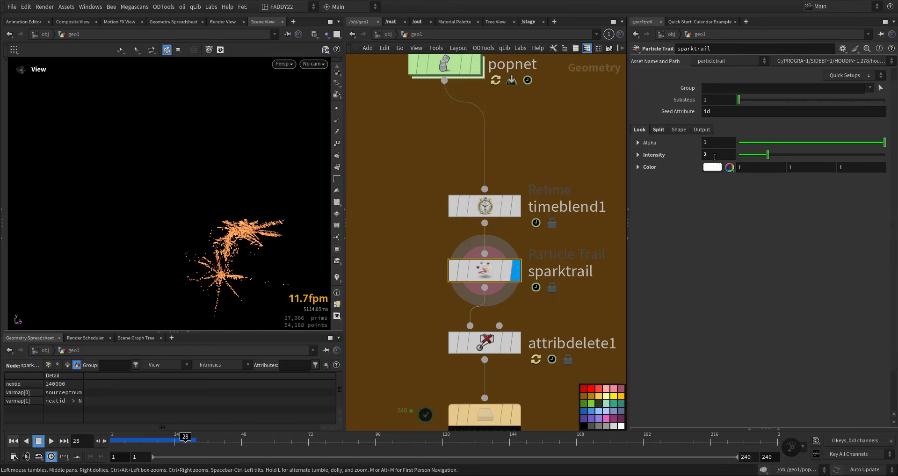
click(658, 129)
scroll(680, 293, down, 3)
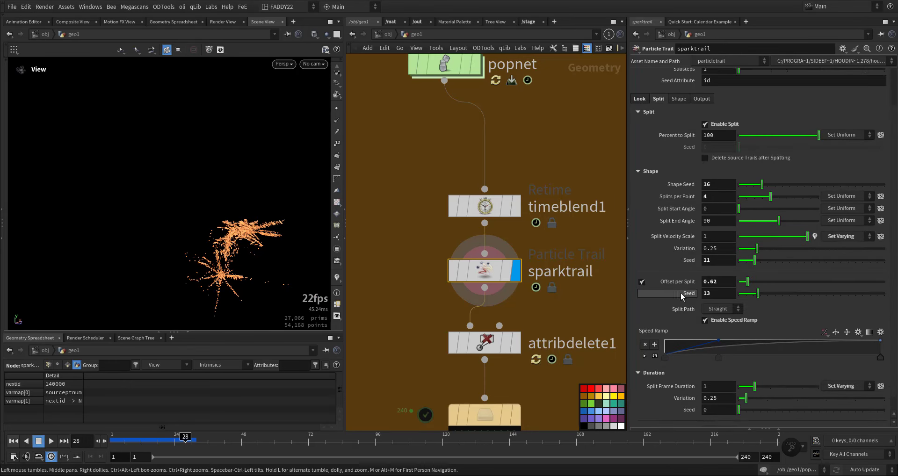
Step: Display attribdelete1 and check which point attributes it keeps
middle_drag(578, 290, 568, 201)
click(509, 255)
click(484, 258)
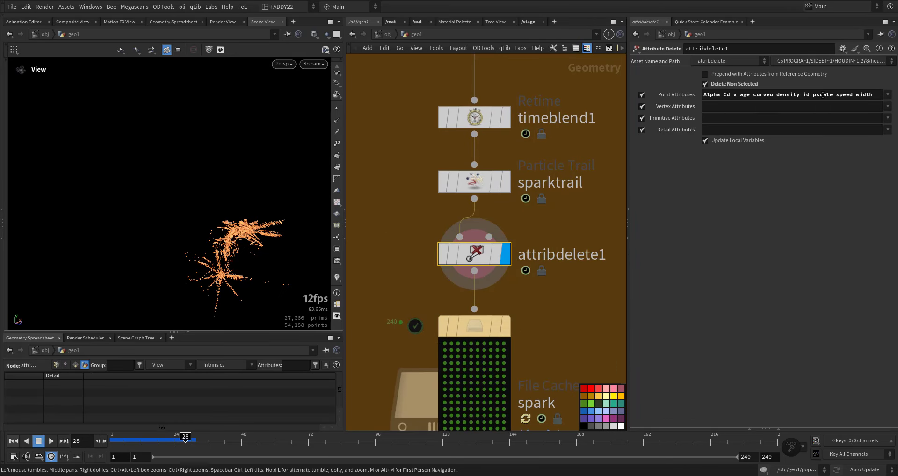
Step: Display the spark file cache, review its settings and scrub the cached sparks to frame 115
middle_drag(541, 328, 513, 241)
click(497, 252)
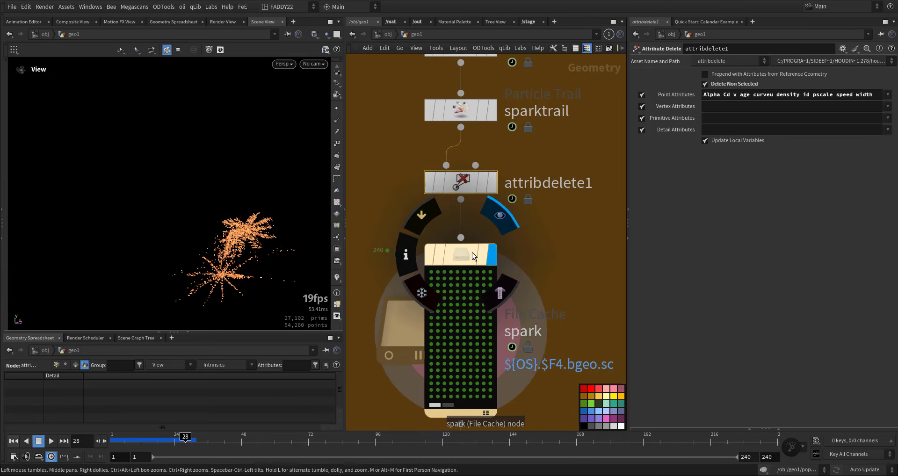
click(472, 252)
drag(178, 438, 344, 440)
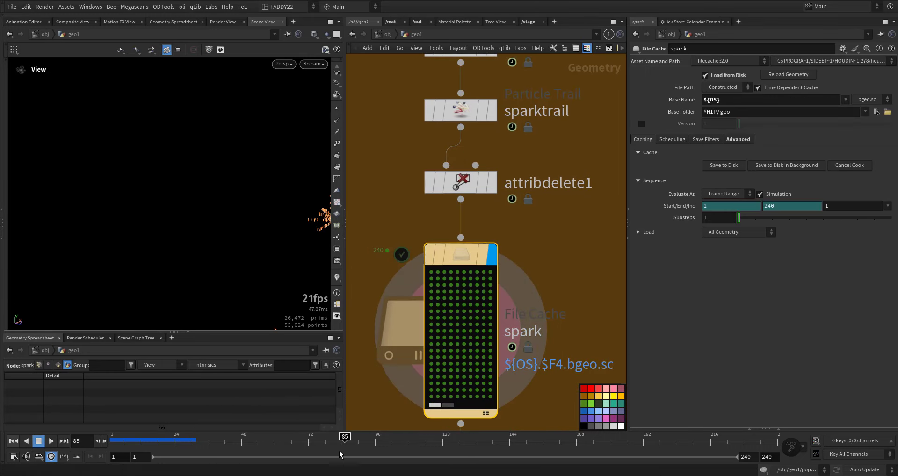
middle_drag(243, 181, 128, 128)
scroll(214, 234, down, 4)
drag(220, 444, 431, 458)
Step: Locate null4 below the spark cache and null5 at the end of the red pyro network box
scroll(543, 258, down, 10)
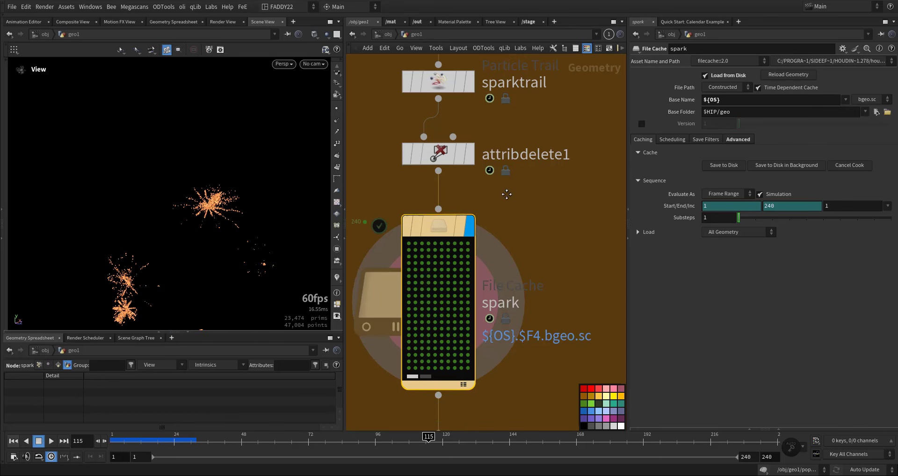
click(468, 249)
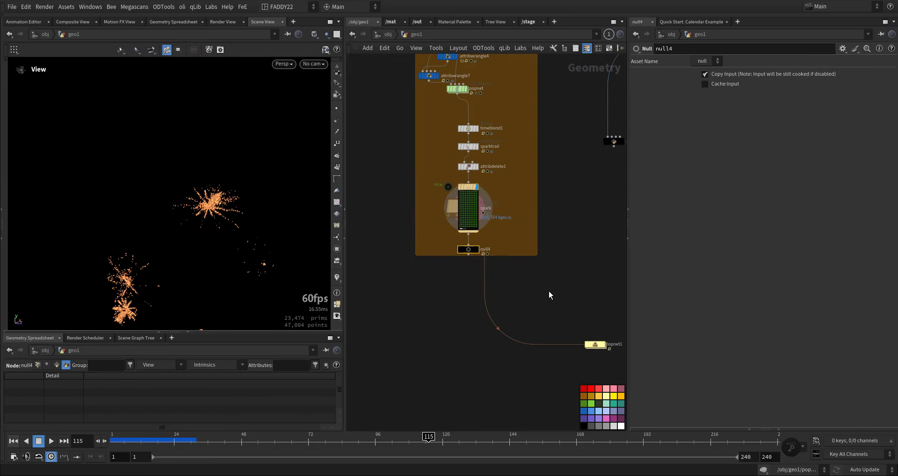
middle_drag(598, 222, 447, 251)
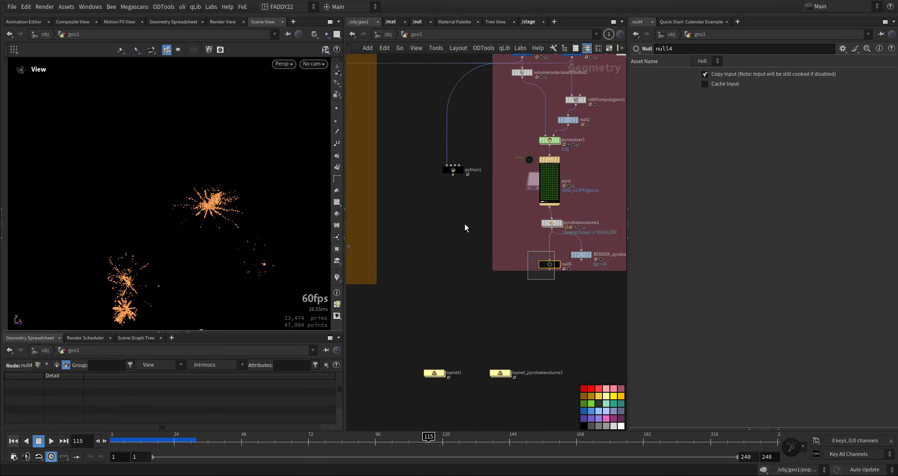
Step: Select the python1 node and read its script and the point, primitive and detail attributes printed in the console
middle_drag(440, 202, 444, 293)
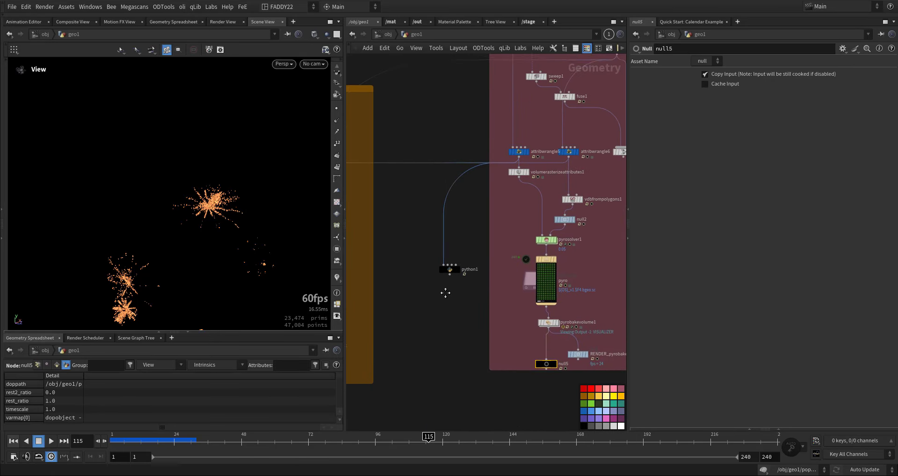
scroll(440, 276, up, 5)
click(461, 254)
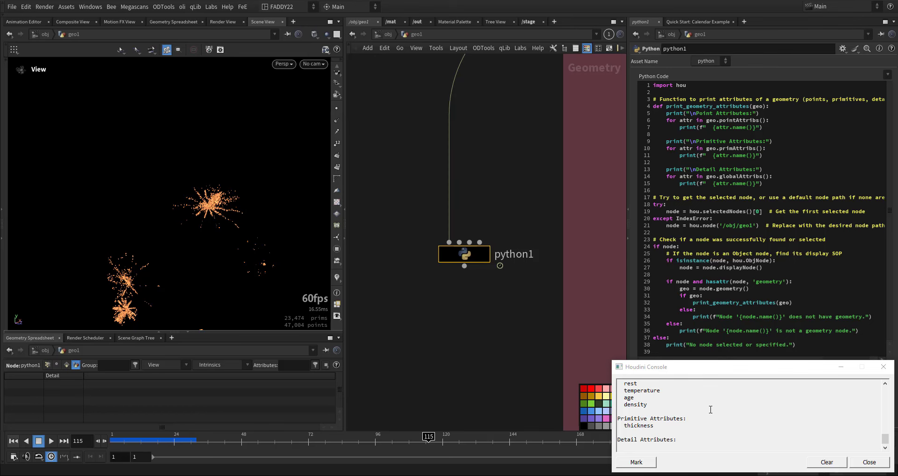
scroll(702, 407, up, 10)
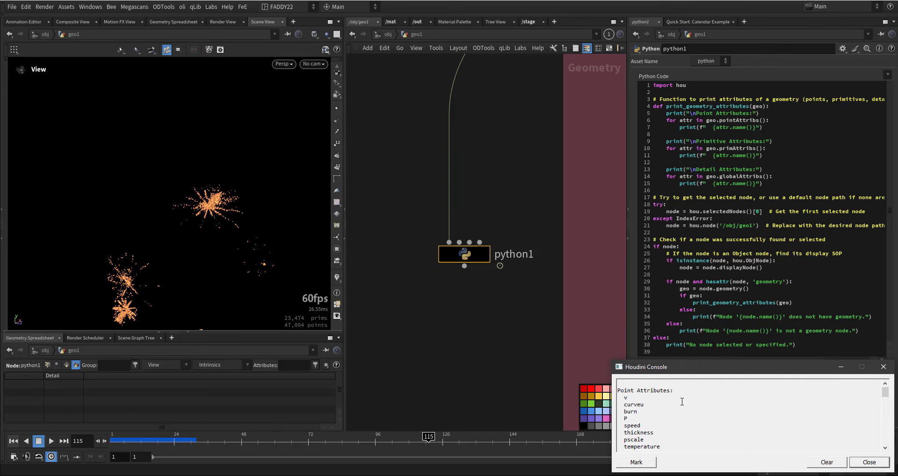
scroll(694, 401, down, 3)
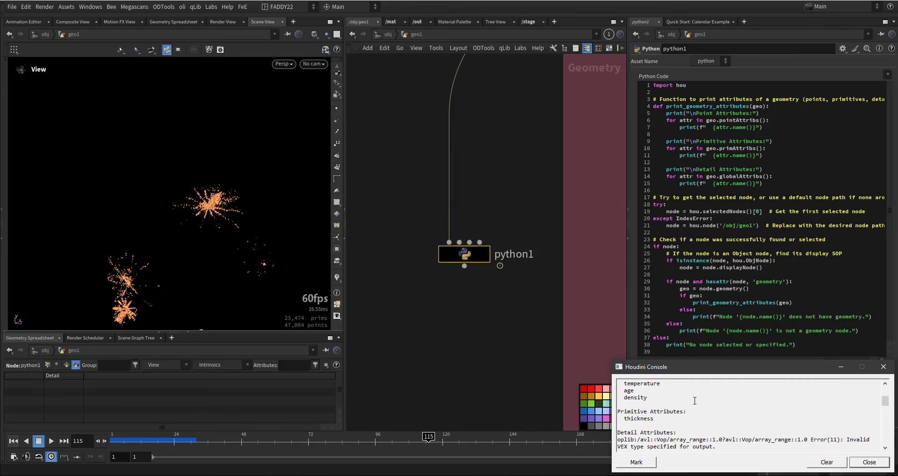
scroll(638, 408, down, 8)
scroll(481, 224, down, 3)
Step: Trace python1's input to attribwrangle5, recheck the point attributes in the console and close the console
middle_drag(491, 173, 466, 341)
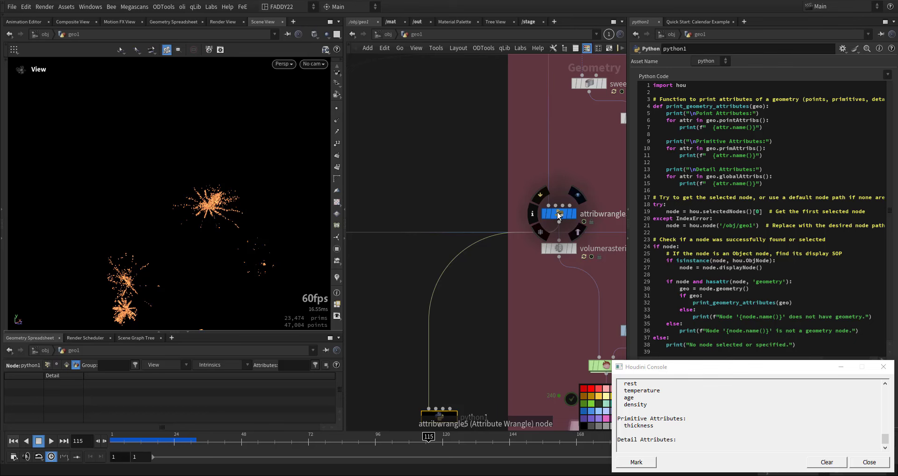
click(672, 440)
scroll(672, 440, up, 5)
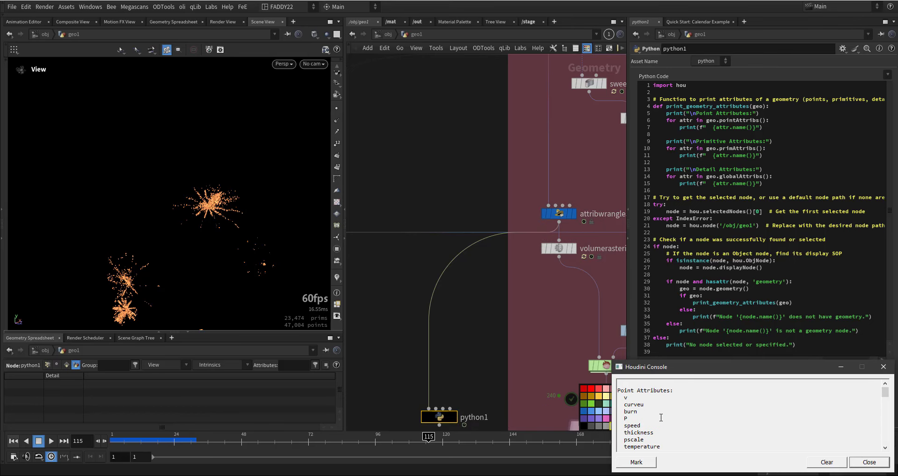
click(859, 462)
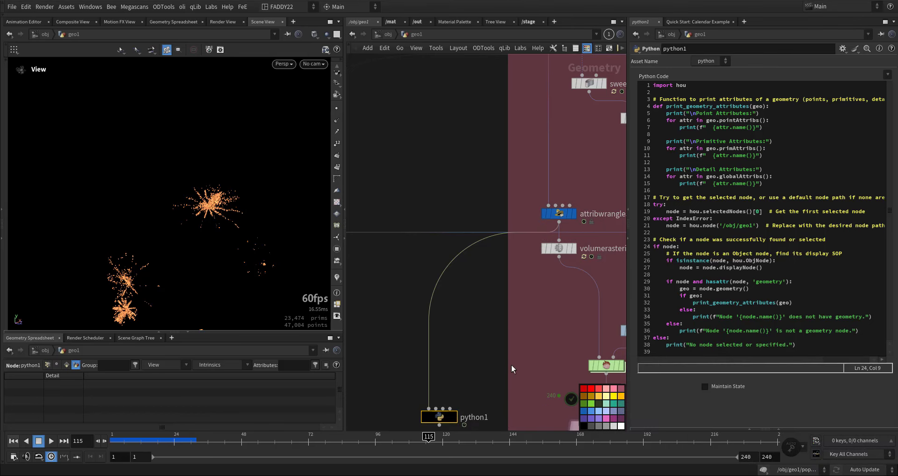
Step: Find the LOP networks below the network boxes and select lopnet1 to view its parameters
scroll(511, 365, down, 6)
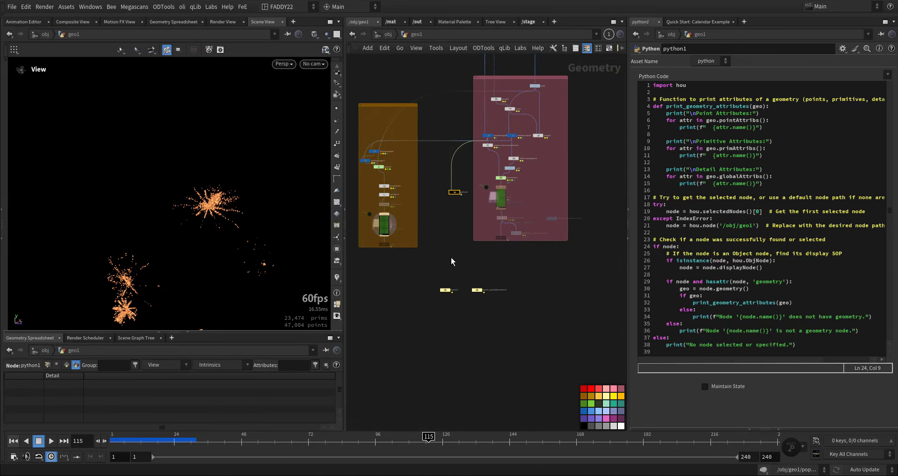
scroll(452, 279, up, 10)
click(553, 253)
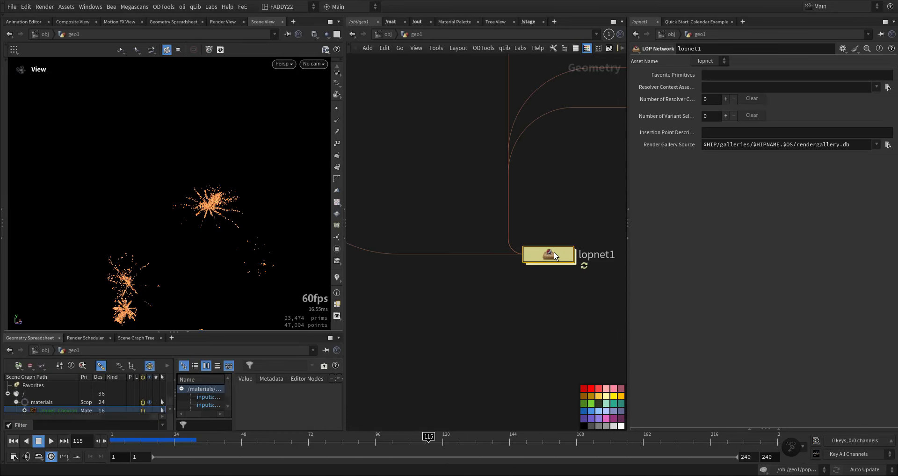
Step: Enter lopnet1 and select import_pyrobakevolume1, sopimport2 and sopimport3 in turn to view their SOP paths
double_click(554, 252)
scroll(433, 219, up, 8)
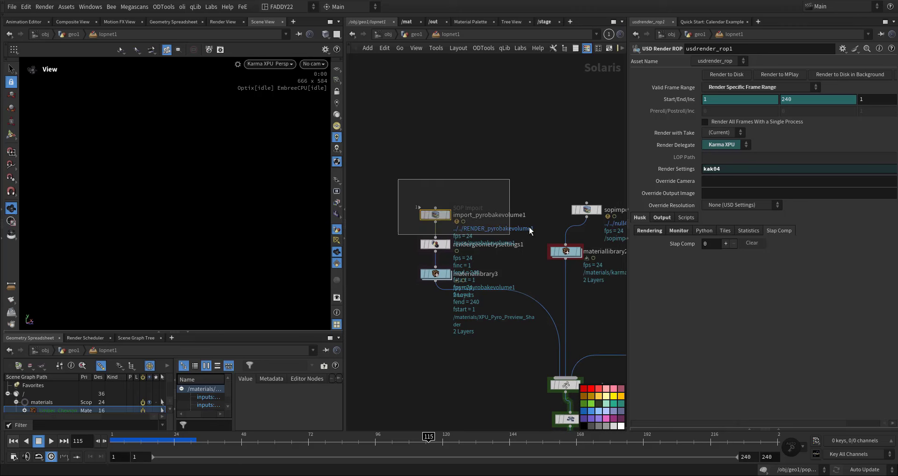
drag(530, 230, 531, 199)
middle_drag(519, 177, 455, 166)
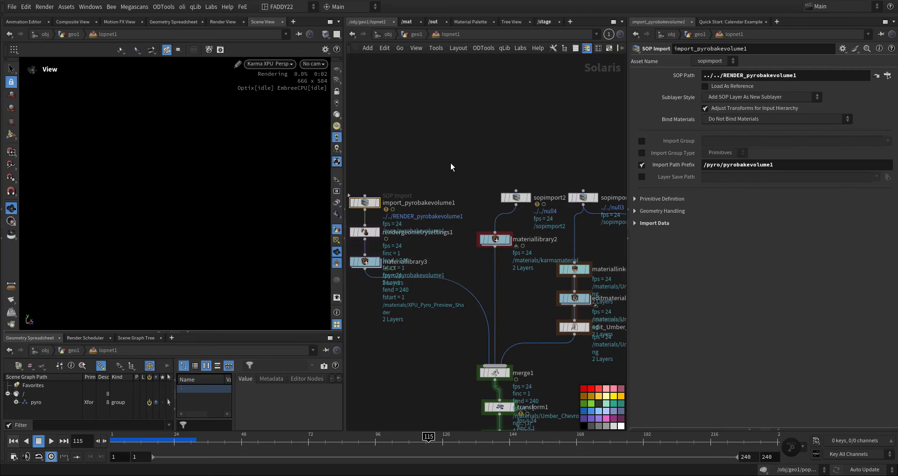
drag(462, 167, 540, 217)
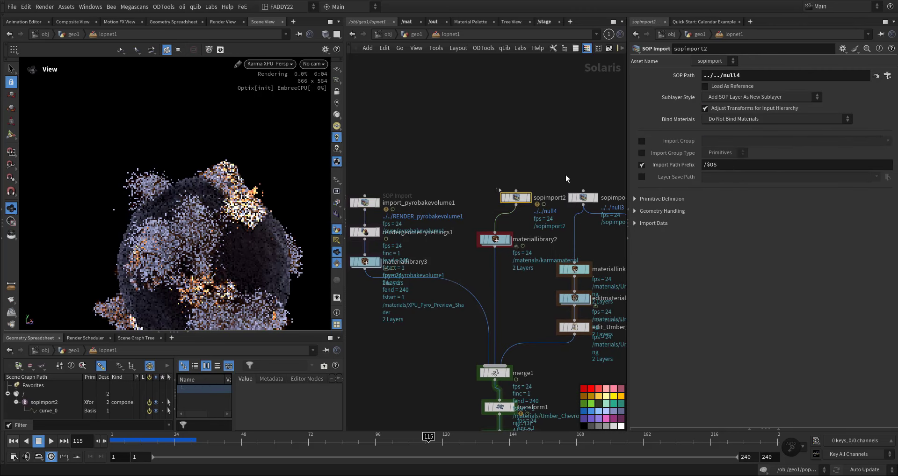
middle_drag(557, 173, 495, 137)
drag(503, 142, 535, 163)
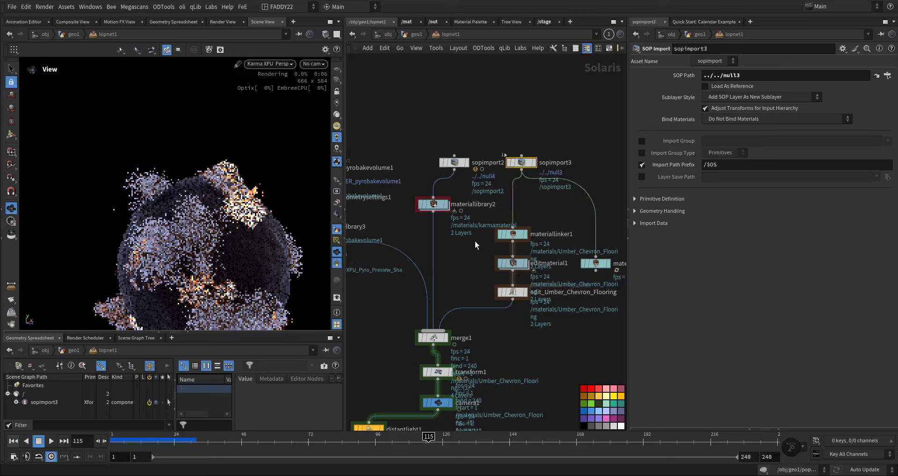
Step: Inspect the material nodes below the imports: materiallinker1, materiallibrary2 and editmaterial1
drag(523, 268, 525, 270)
drag(412, 222, 444, 204)
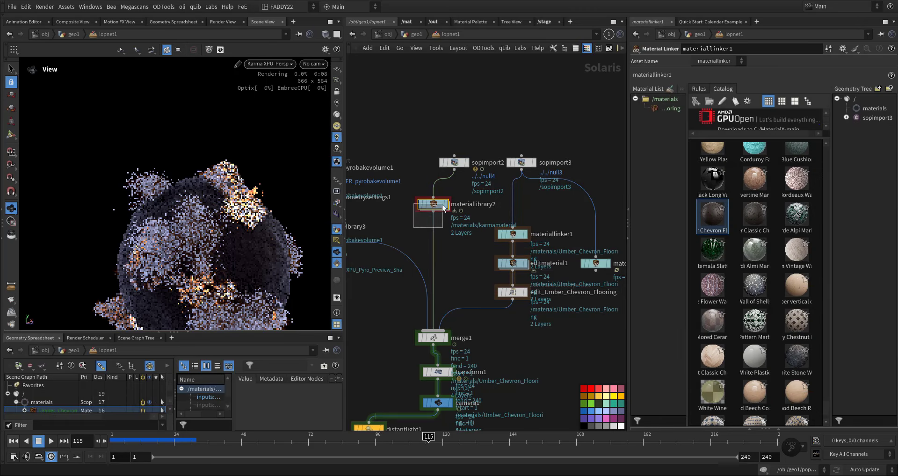
drag(512, 271, 514, 273)
middle_drag(459, 284, 482, 214)
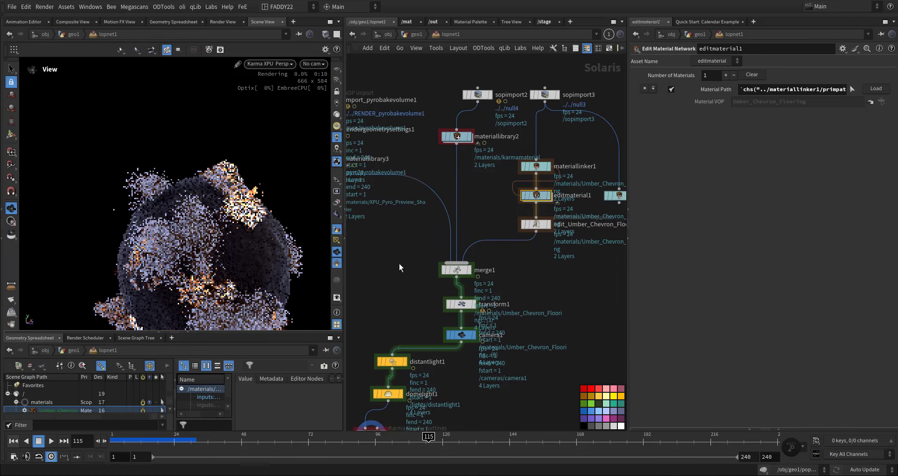
Step: Follow the network below merge1, selecting distantlight1 and domelight1, and view the kak04 Karma render settings
middle_drag(417, 279, 470, 167)
drag(418, 212, 476, 283)
drag(382, 310, 453, 341)
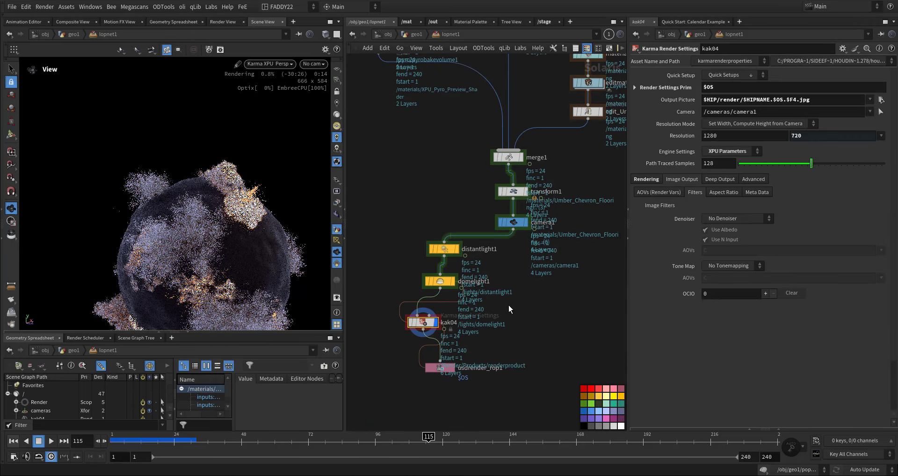
scroll(525, 340, down, 6)
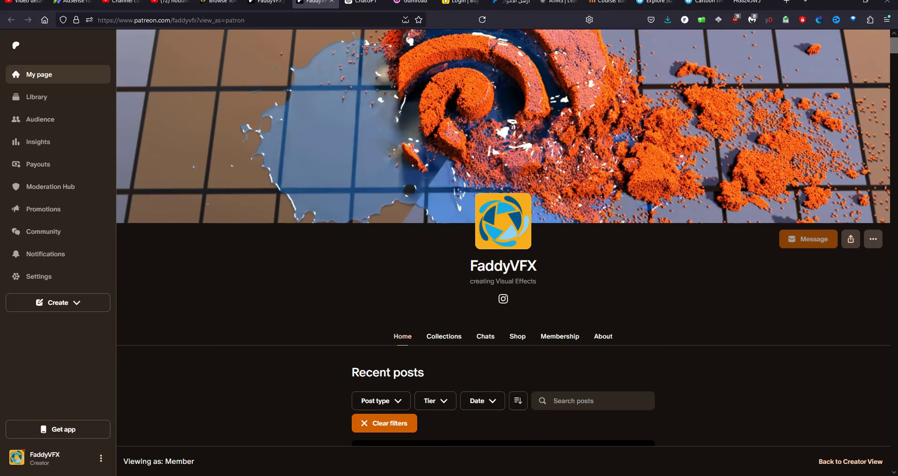
Step: Switch to the FaddyVFX Patreon page in the browser and look through its recent Houdini posts and attached project files
scroll(665, 293, down, 4)
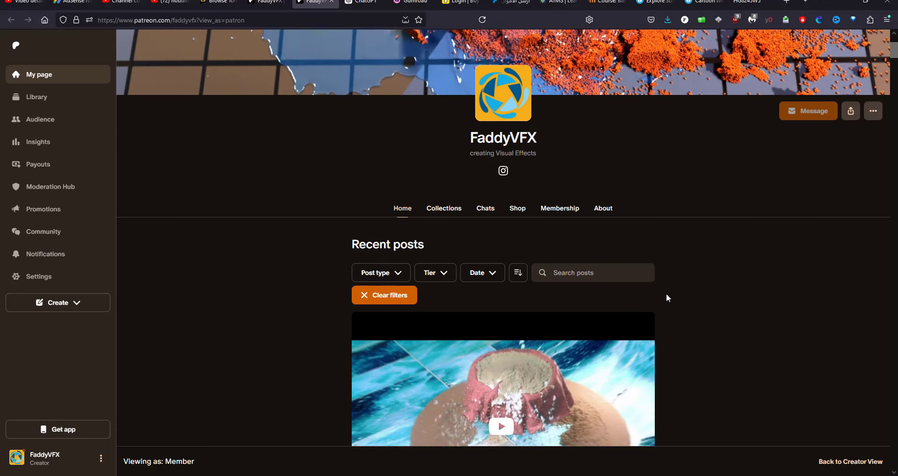
scroll(712, 280, down, 9)
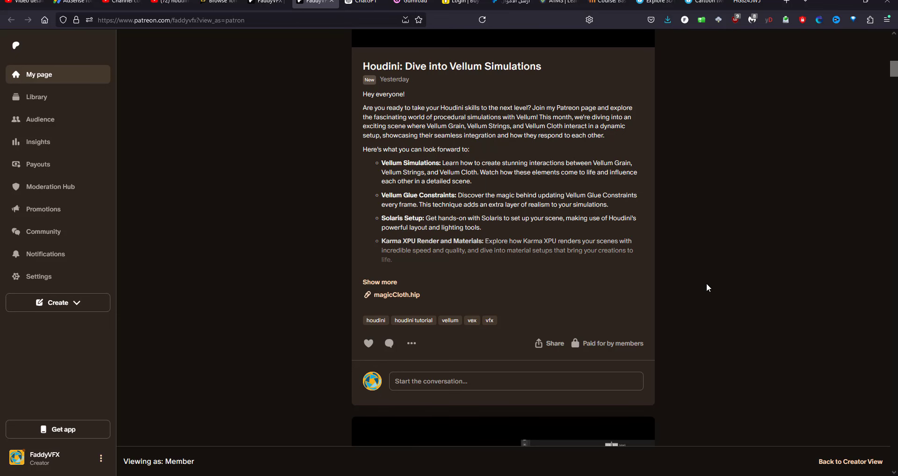
scroll(707, 284, down, 1)
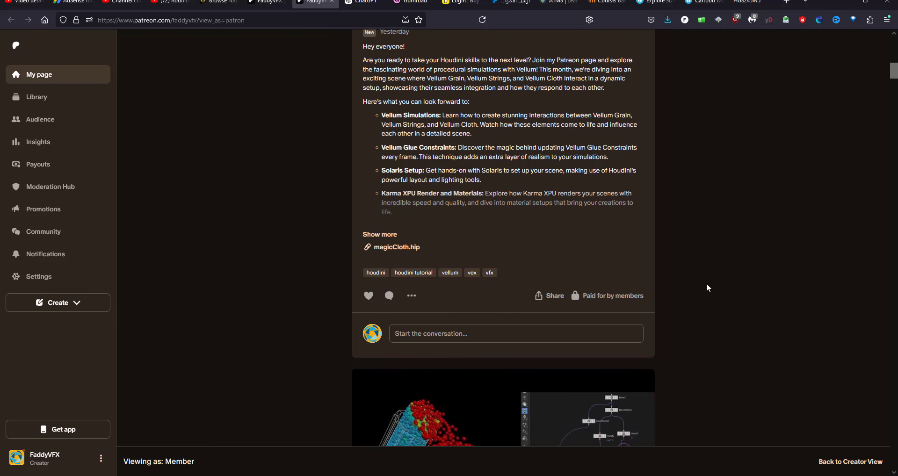
scroll(707, 284, down, 4)
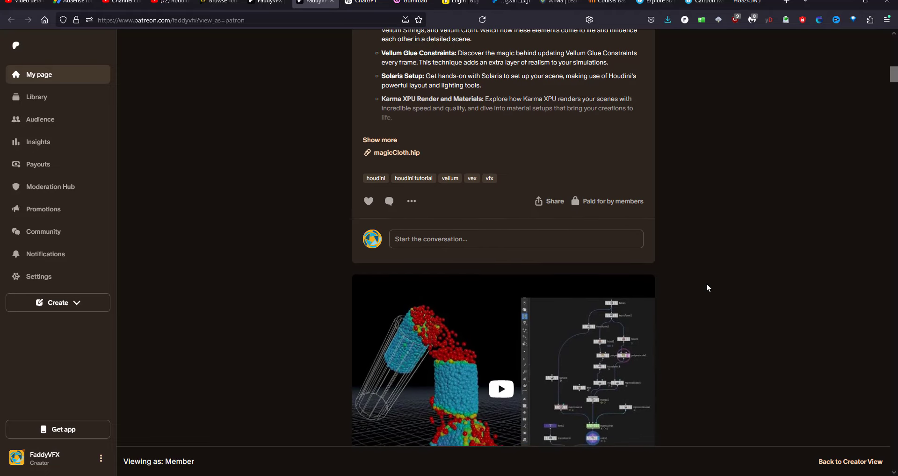
scroll(706, 284, down, 3)
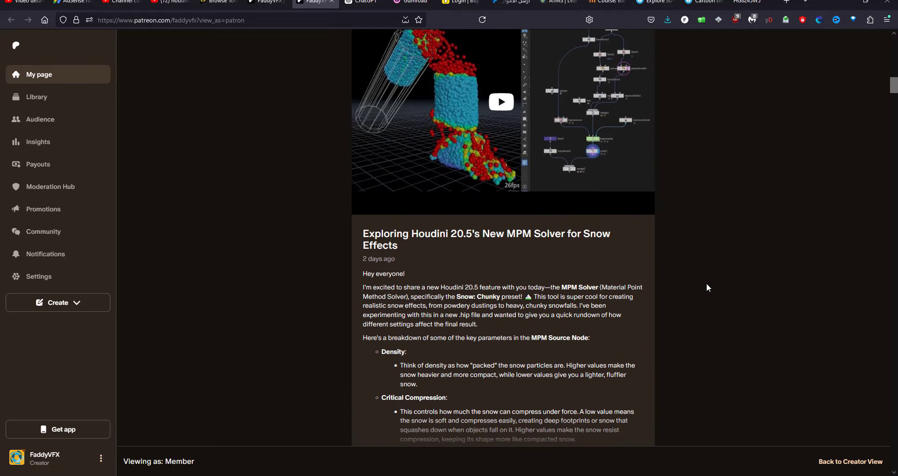
scroll(706, 283, down, 6)
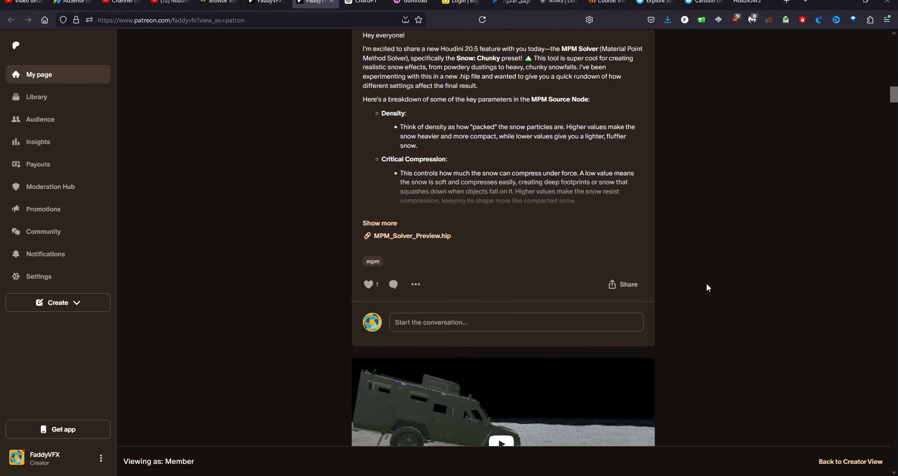
scroll(707, 283, down, 15)
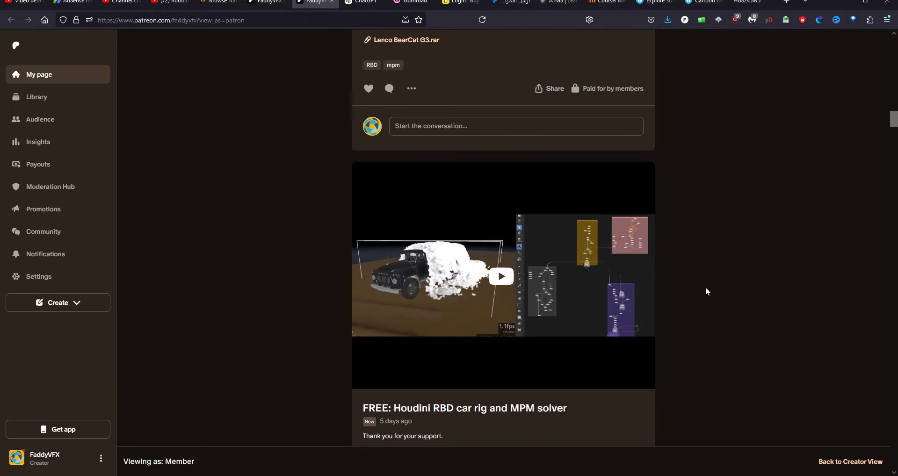
scroll(705, 292, down, 14)
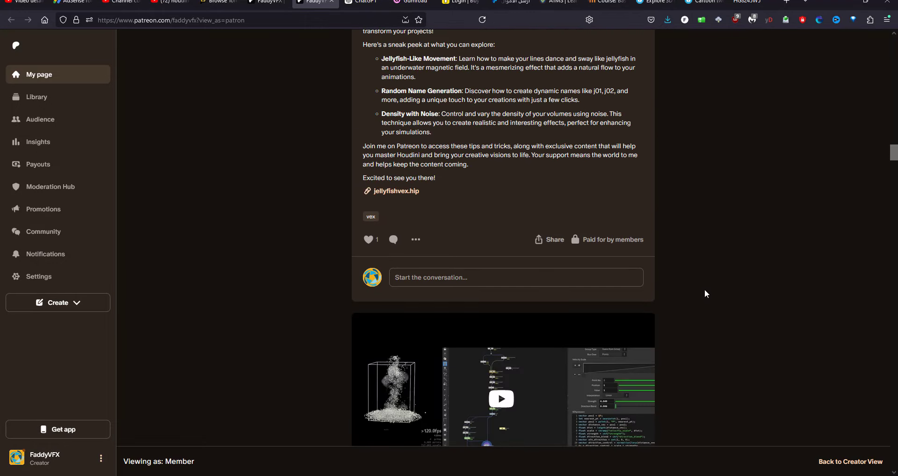
scroll(704, 289, down, 6)
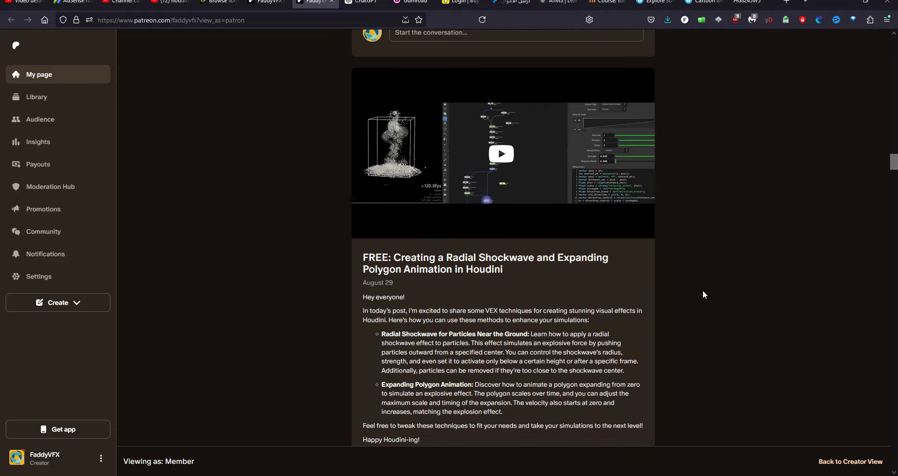
scroll(703, 291, down, 20)
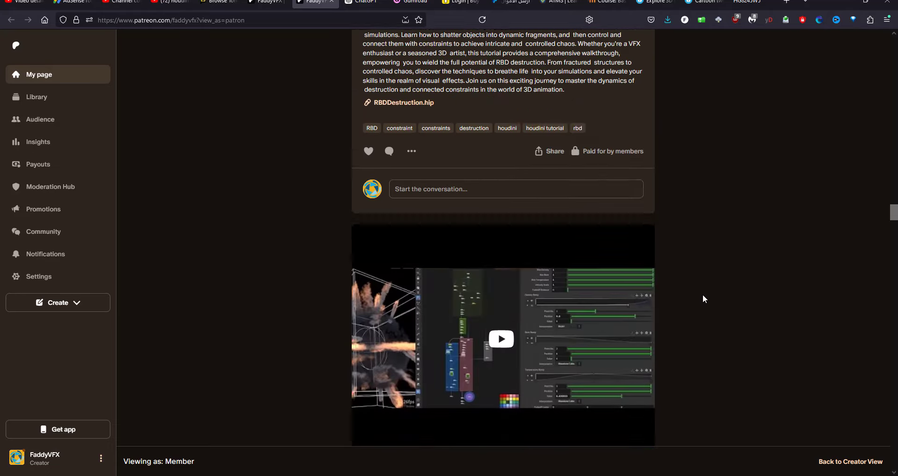